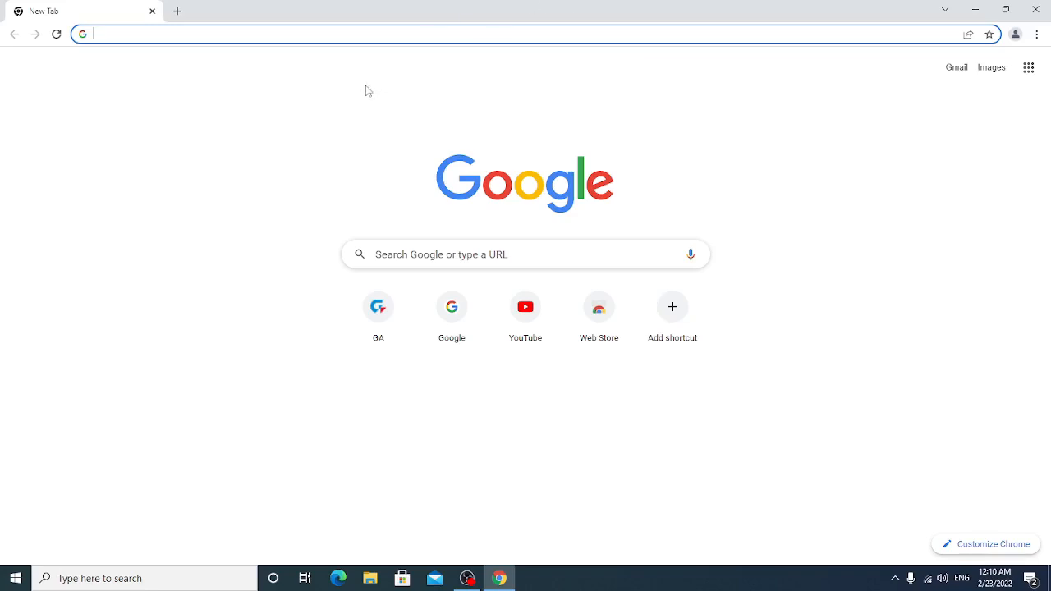
# - Search Google for "partiotn reziser"
pyautogui.click(370, 35)
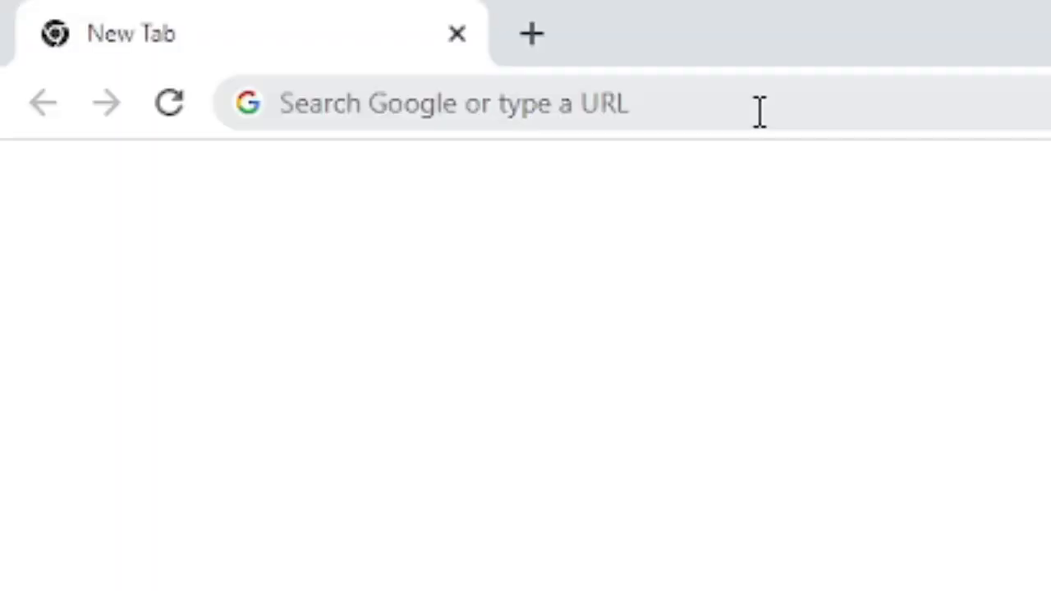
pyautogui.click(760, 111)
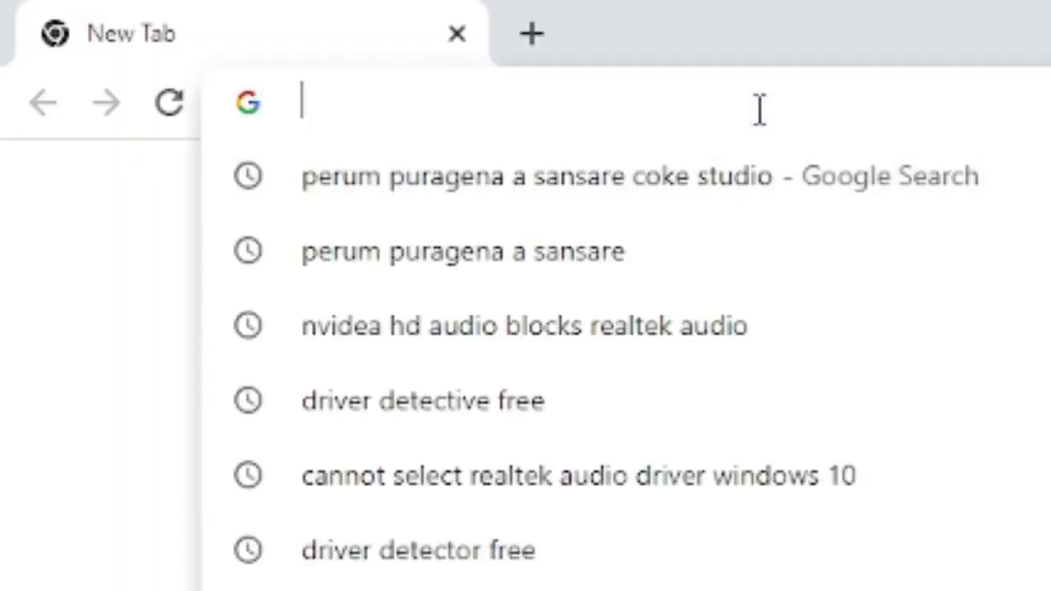
pyautogui.write('pa')
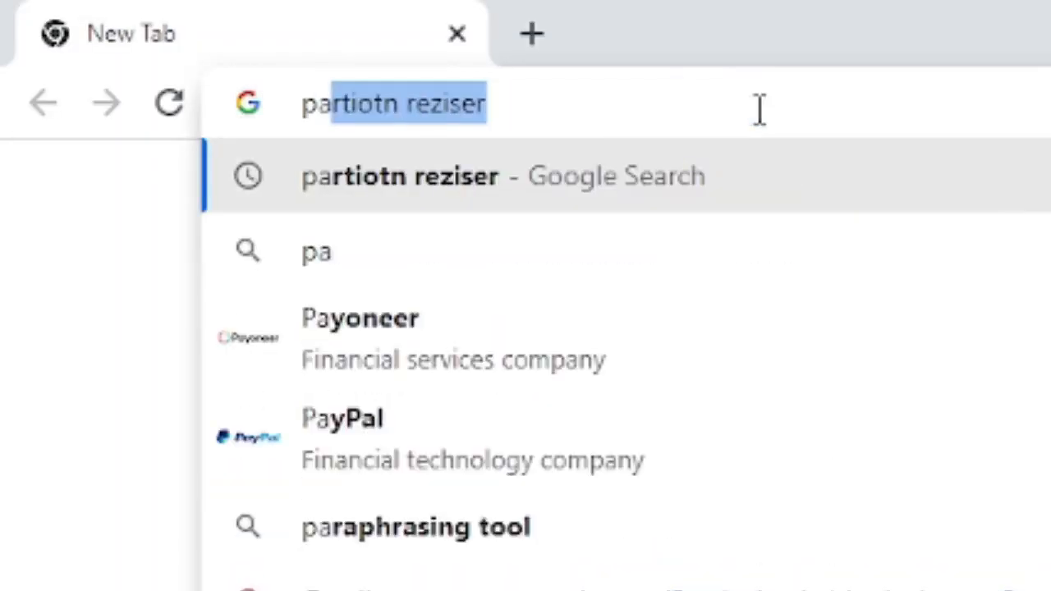
pyautogui.write('rt')
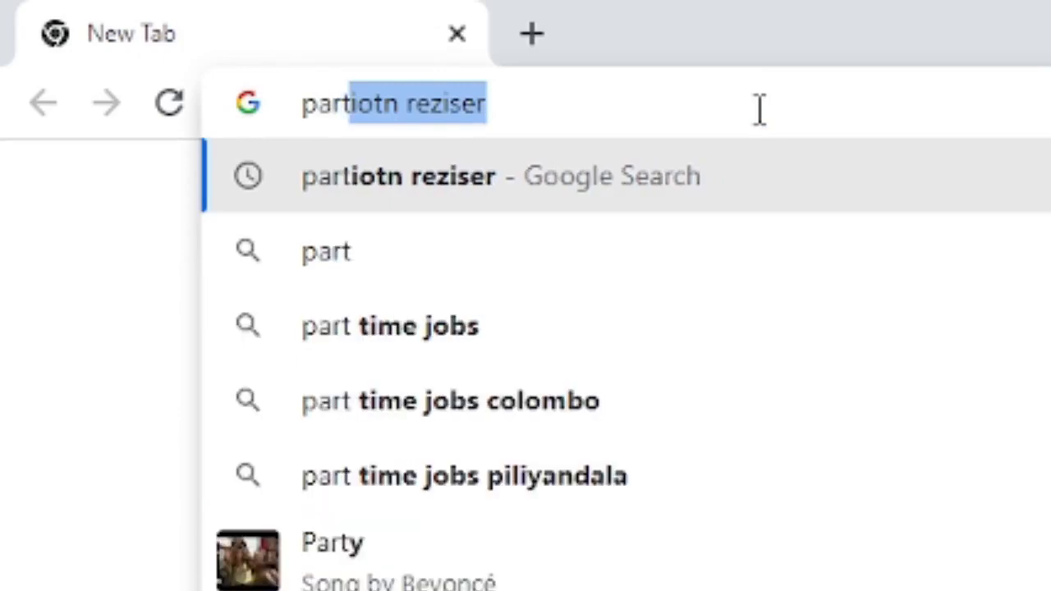
pyautogui.click(443, 176)
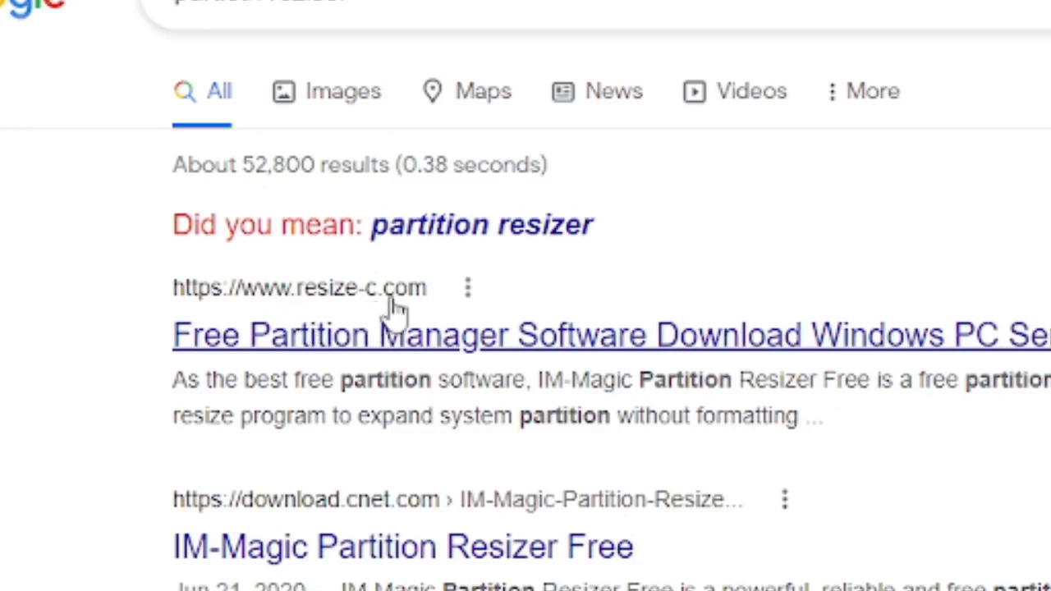
# - Open the resize-c.com result and download the IM-Magic Partition Resizer Free freeware
pyautogui.click(384, 341)
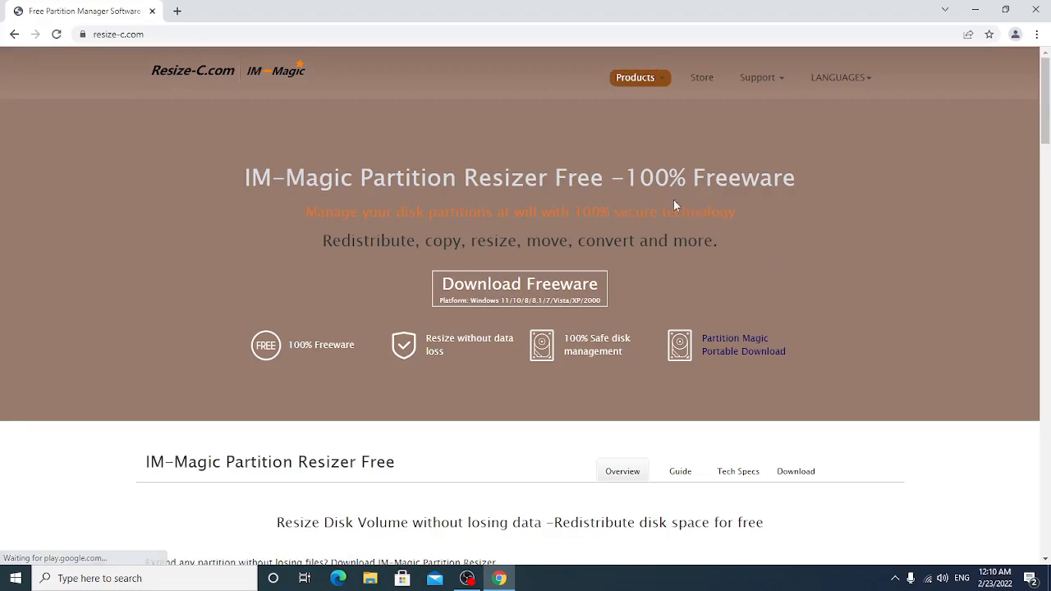
pyautogui.click(484, 294)
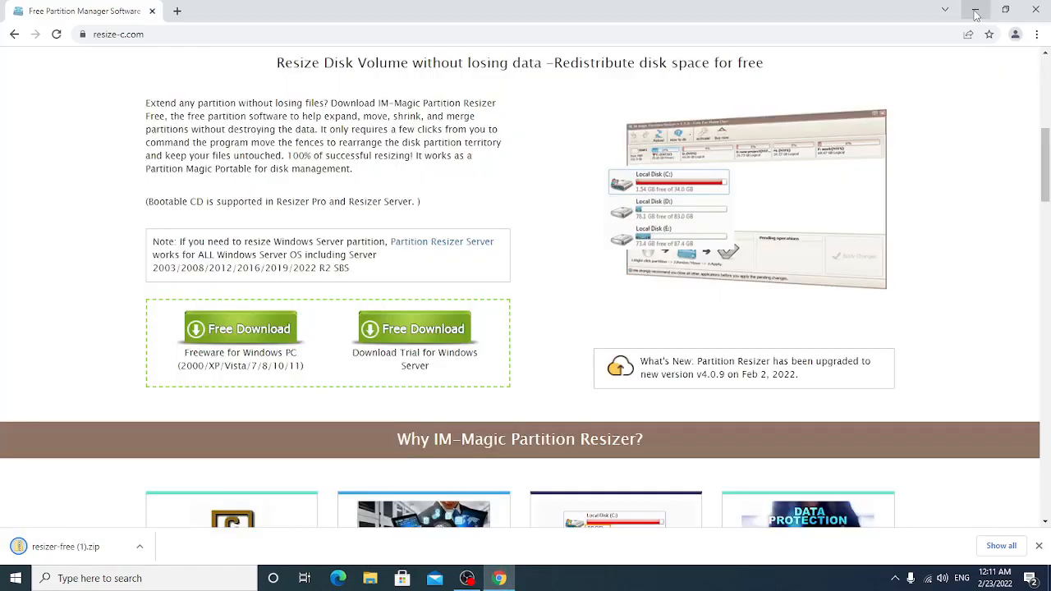
pyautogui.click(975, 11)
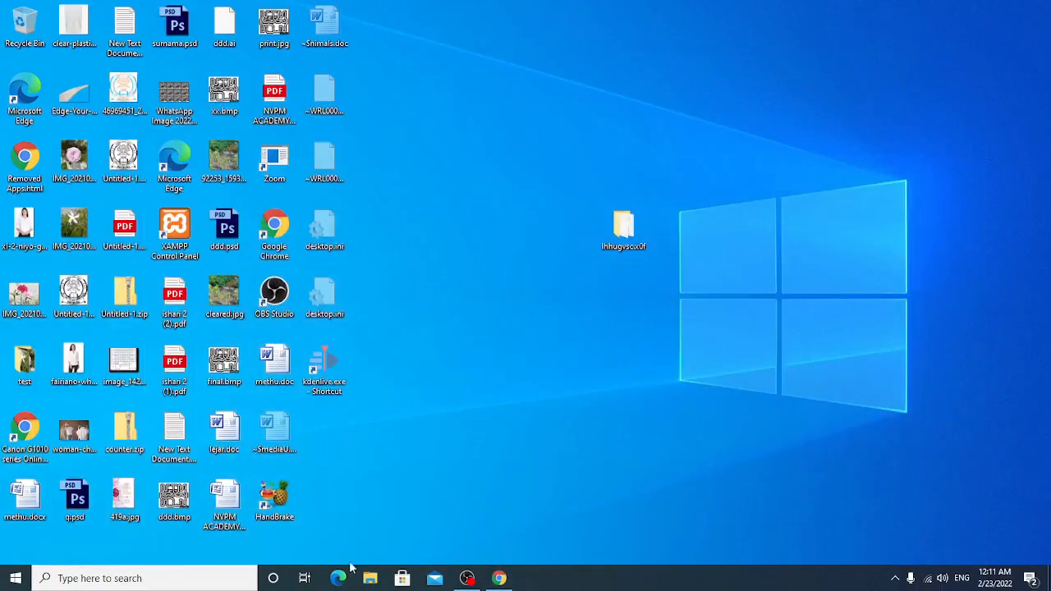
pyautogui.click(501, 579)
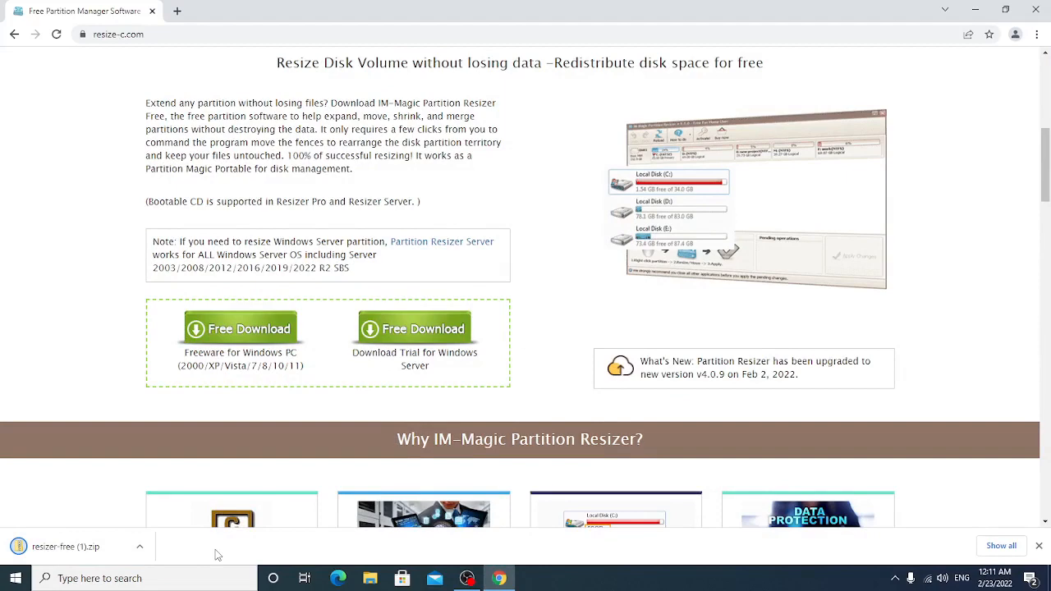
# - Open the downloaded resizer-free (1).zip and extract its contents to the proposed resizer-free (1) folder in Downloads
pyautogui.click(71, 544)
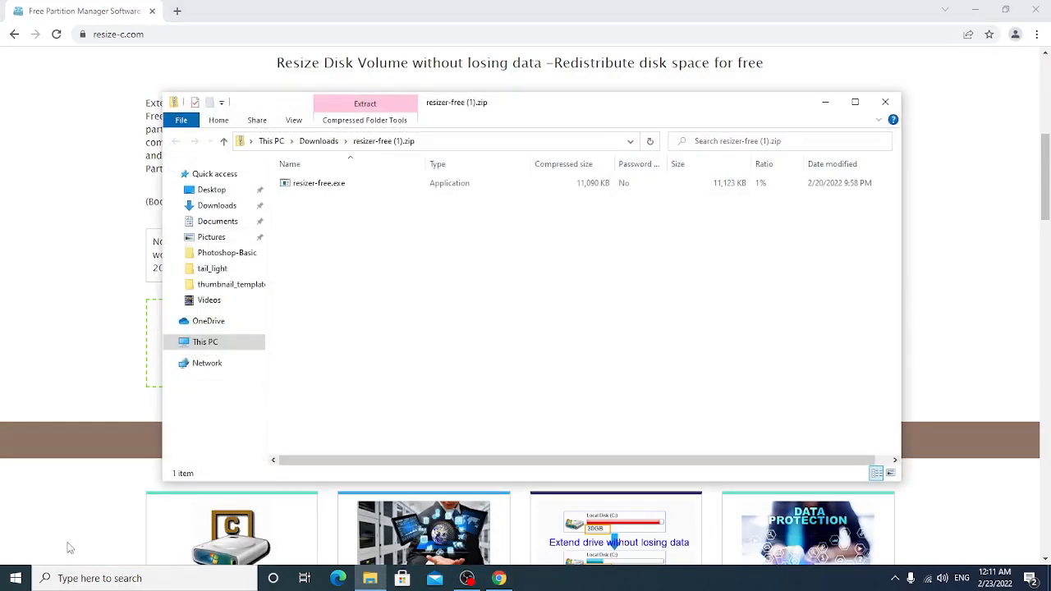
pyautogui.rightClick(388, 294)
pyautogui.click(410, 407)
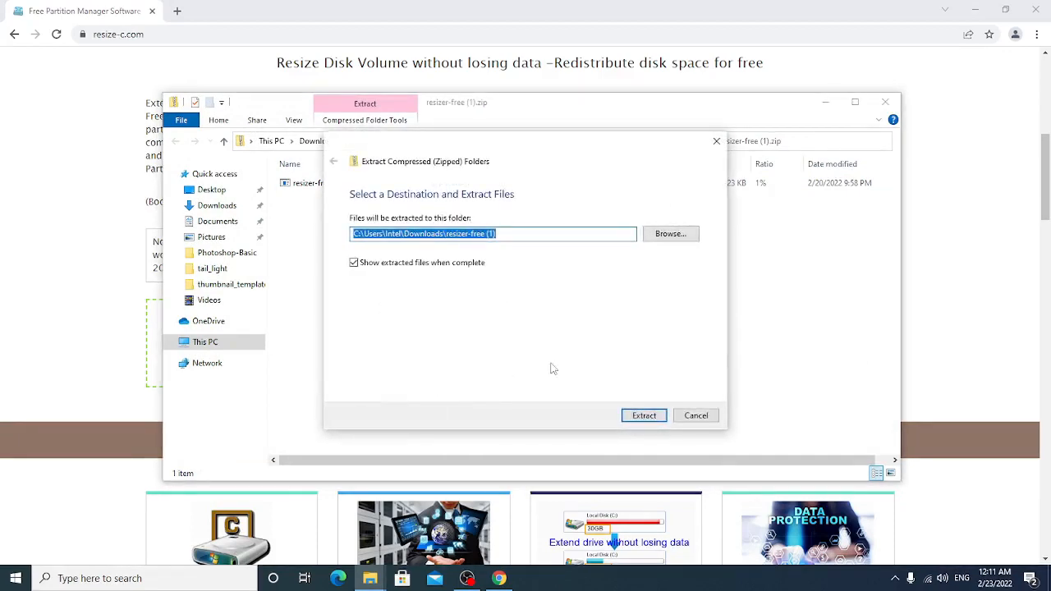
pyautogui.click(652, 416)
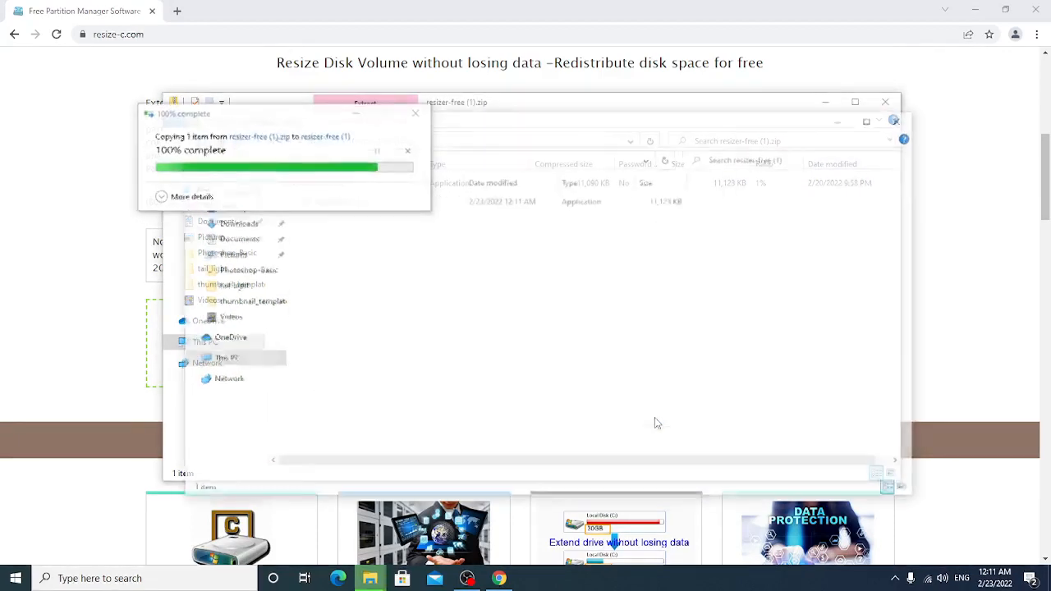
# - Install IM-Magic Partition Resizer Free from resizer-free.exe in the default folder, then finish with the program launching and Read Online Manual off
pyautogui.doubleClick(340, 206)
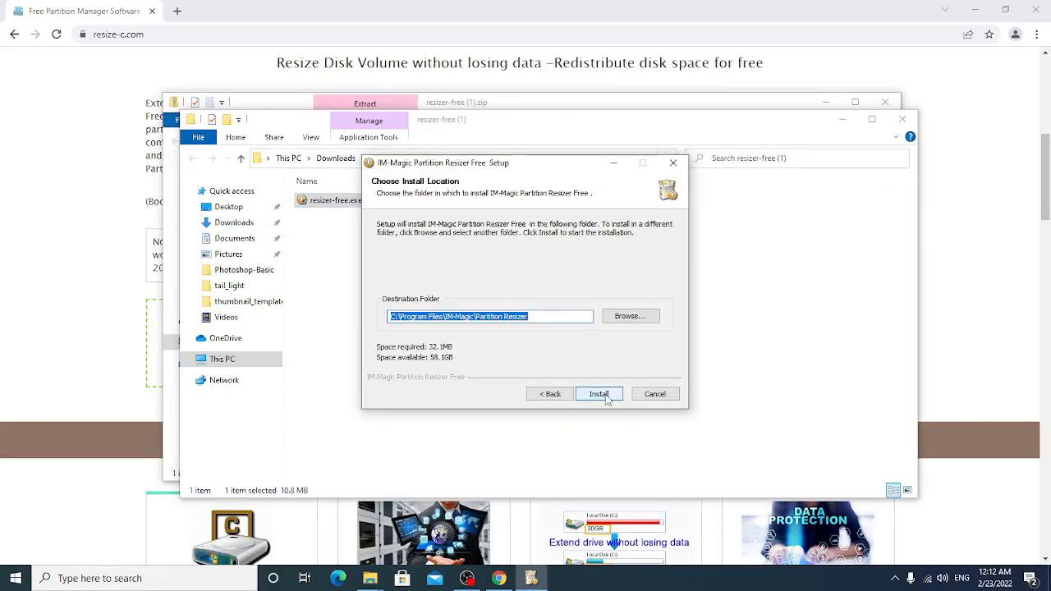
pyautogui.click(599, 394)
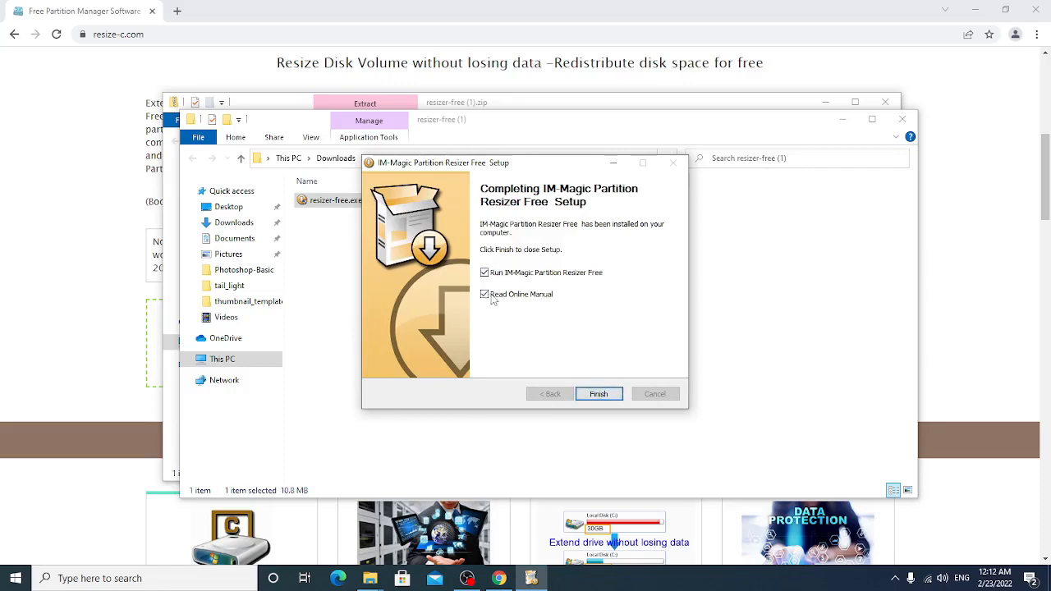
pyautogui.click(486, 294)
pyautogui.click(598, 394)
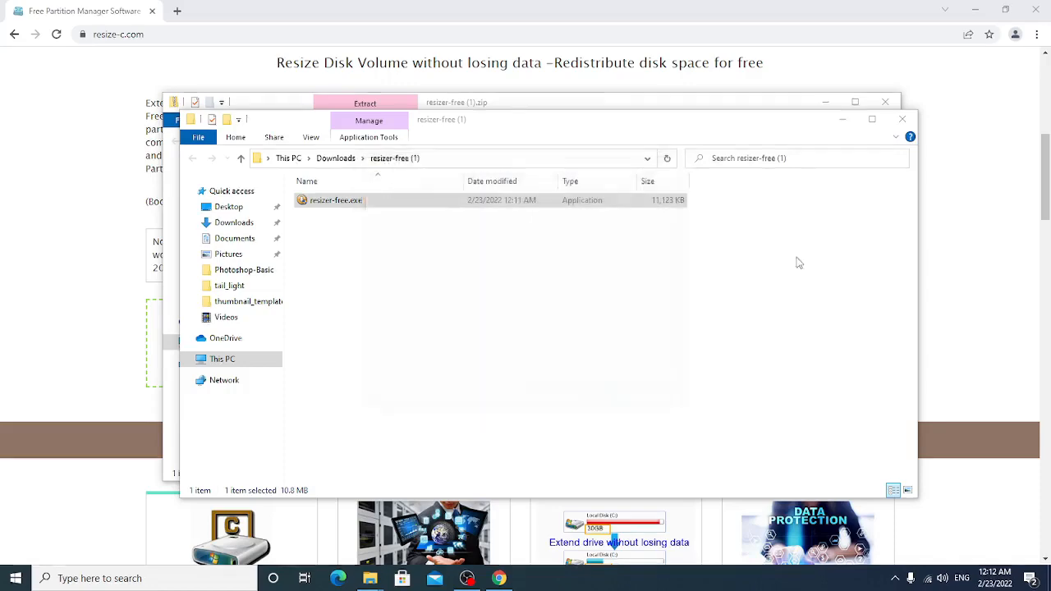
# - Close both File Explorer windows and the browser
pyautogui.click(902, 119)
pyautogui.click(885, 102)
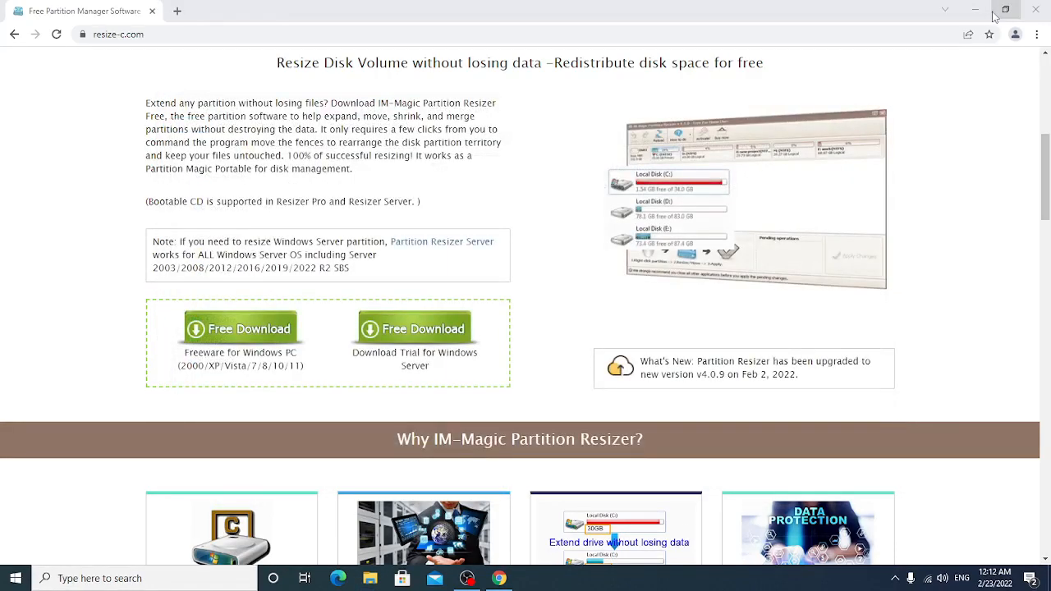
pyautogui.click(1035, 10)
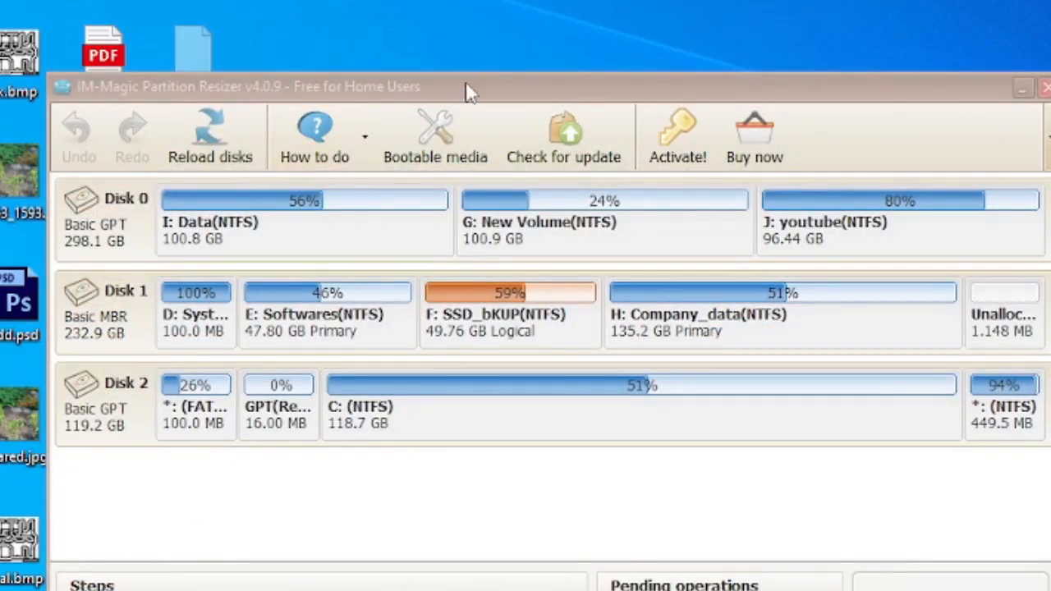
# - Shrink the G: New Volume partition on Disk 0 to about 80,069 MB, leaving about 23,219 MB unallocated after it
pyautogui.moveTo(464, 87); pyautogui.dragTo(427, 24)
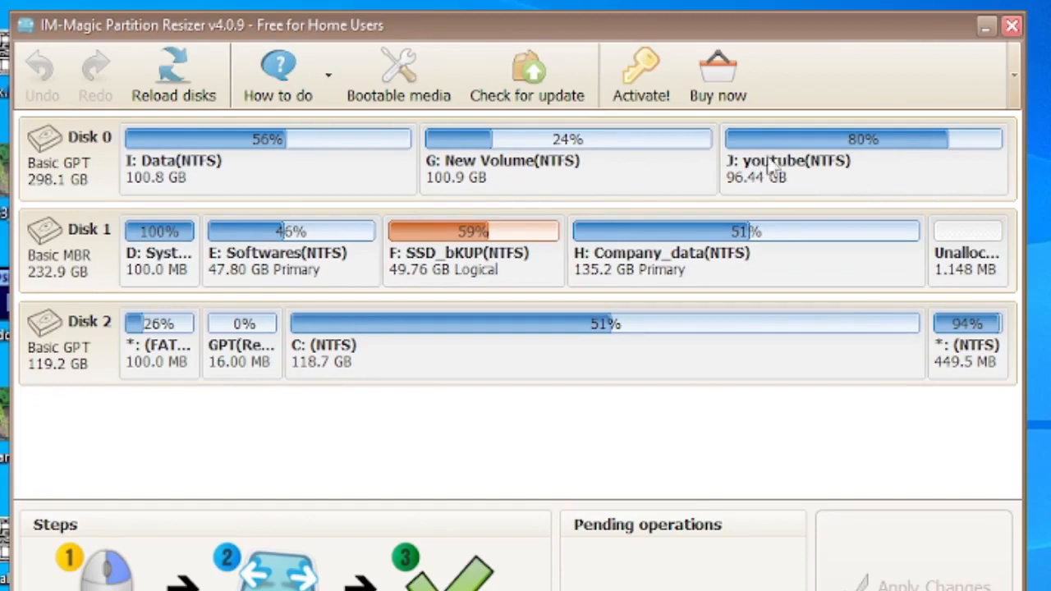
pyautogui.click(669, 156)
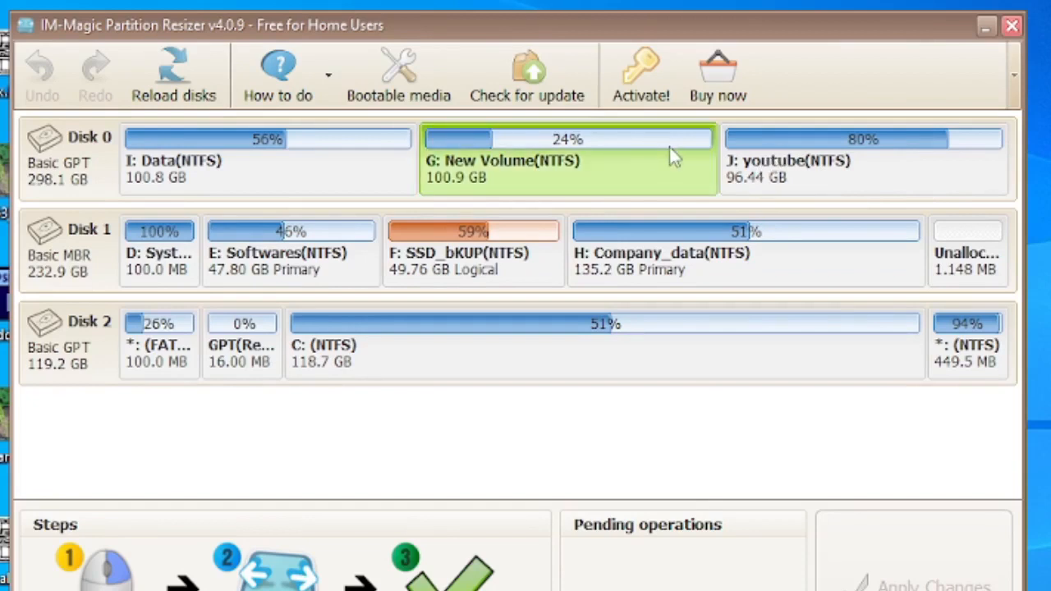
pyautogui.click(868, 154)
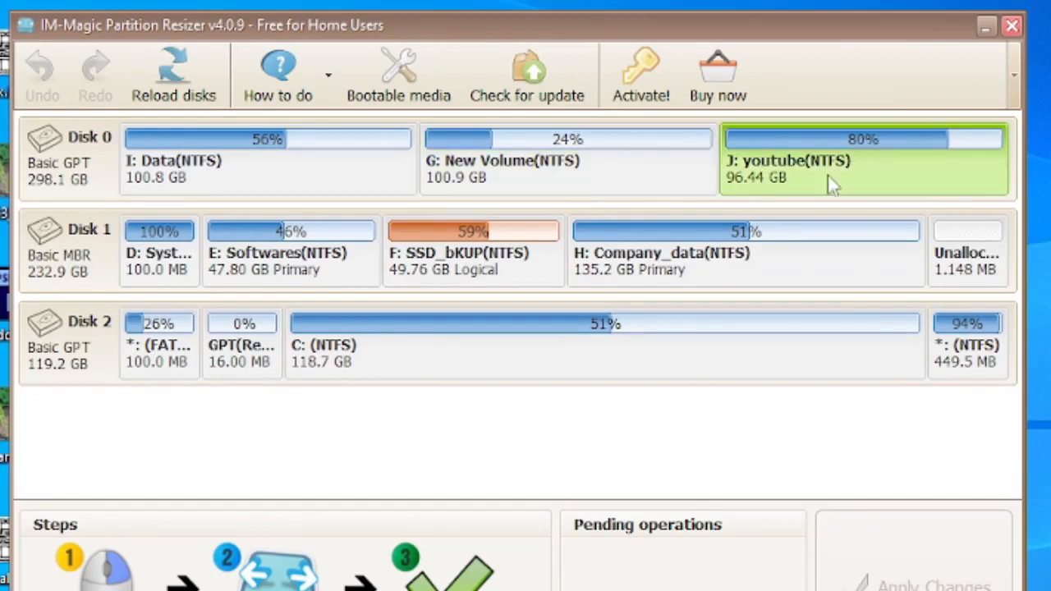
pyautogui.click(542, 172)
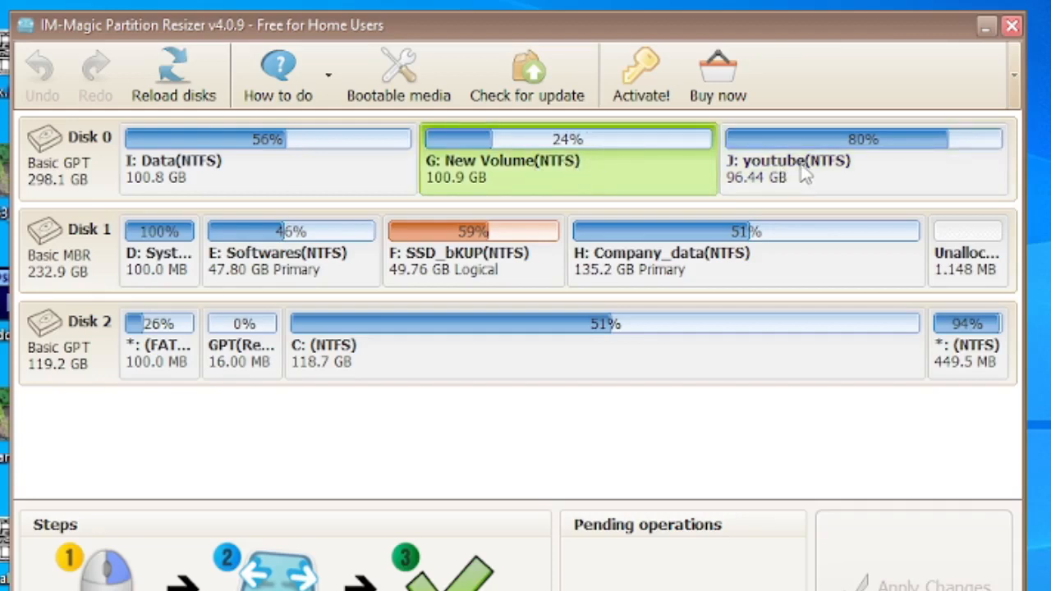
pyautogui.rightClick(584, 156)
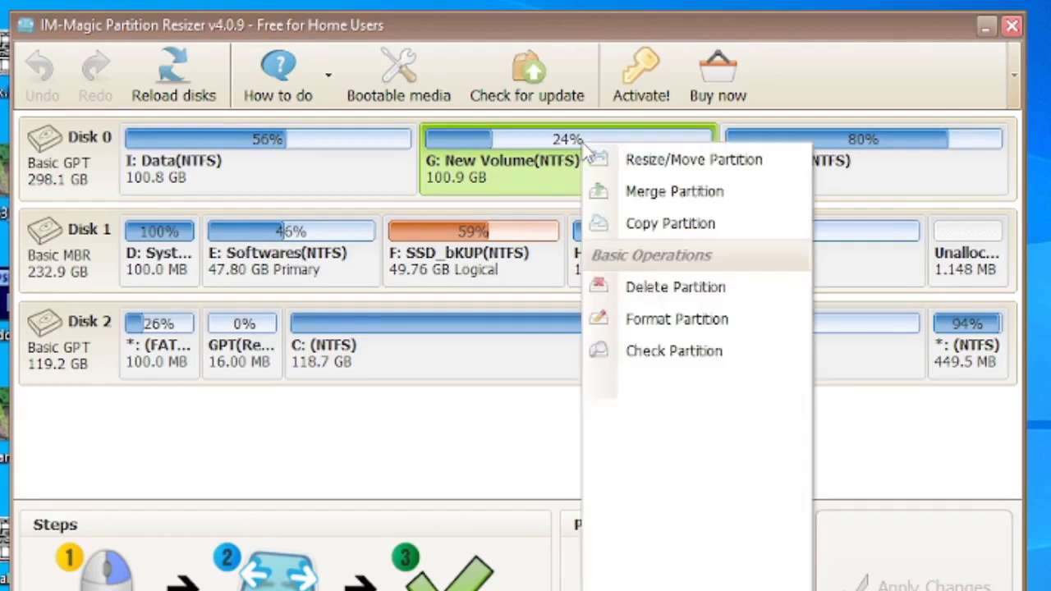
pyautogui.click(634, 165)
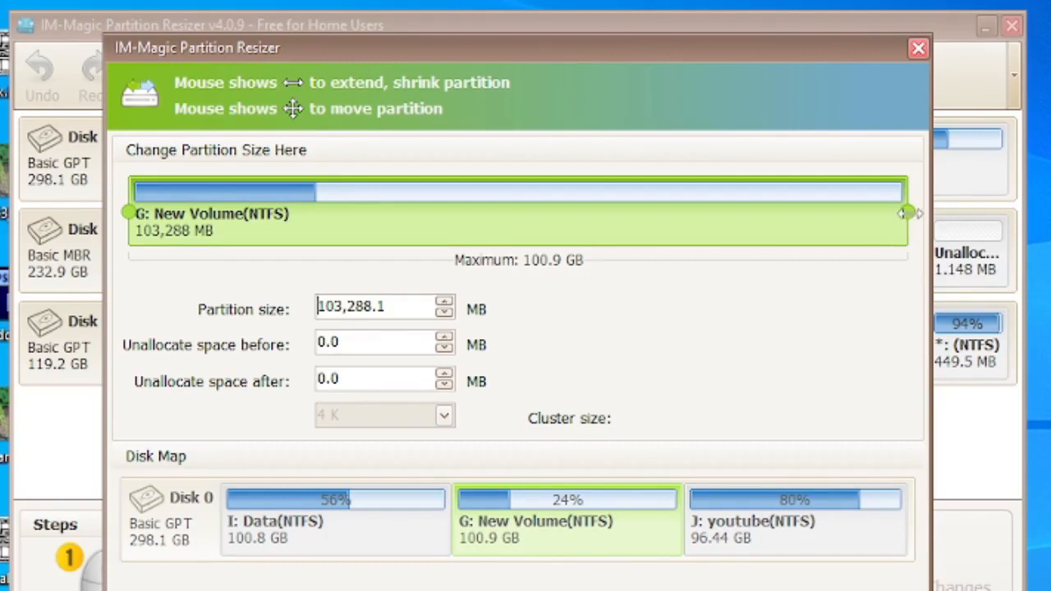
pyautogui.moveTo(903, 213); pyautogui.dragTo(701, 213)
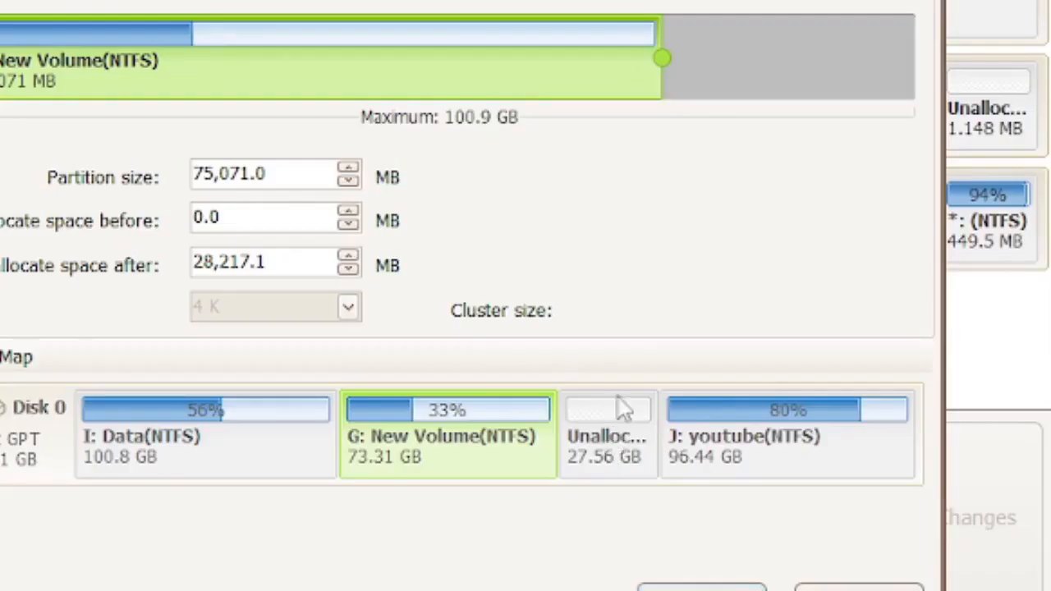
pyautogui.moveTo(662, 59); pyautogui.dragTo(785, 59)
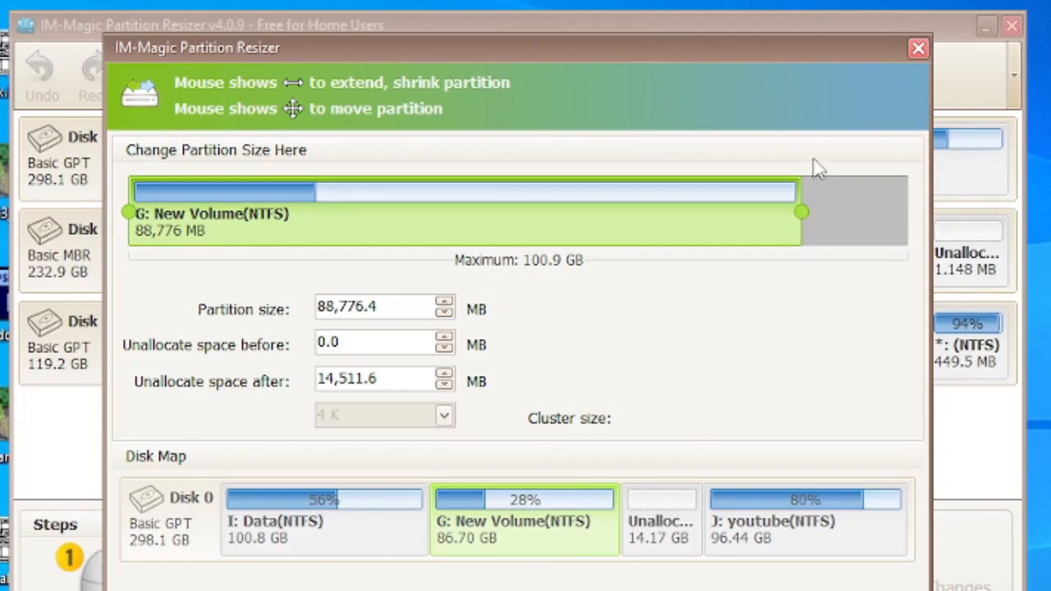
pyautogui.moveTo(804, 209); pyautogui.dragTo(736, 211)
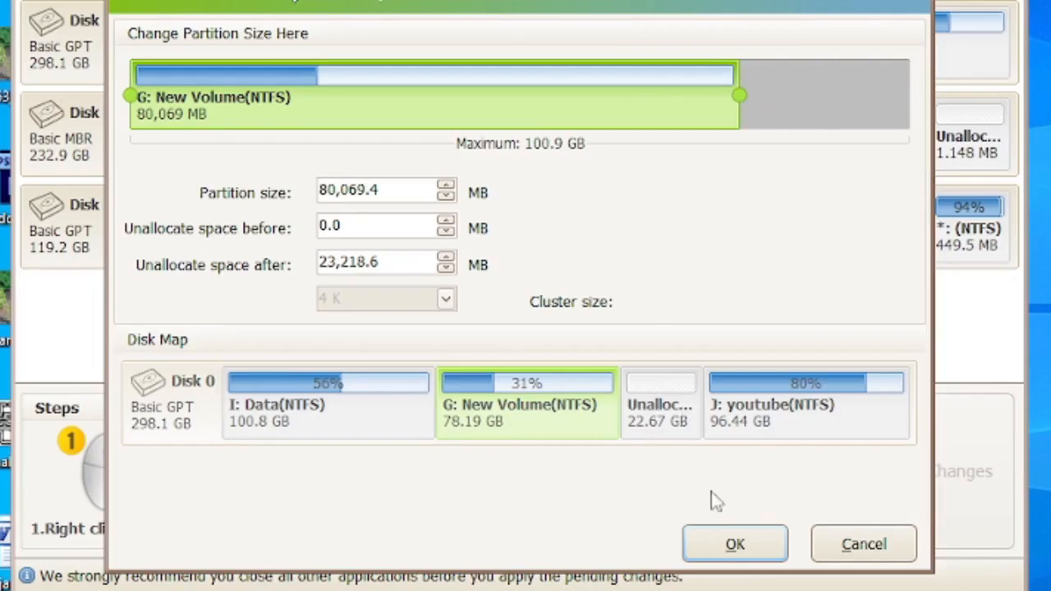
pyautogui.click(733, 548)
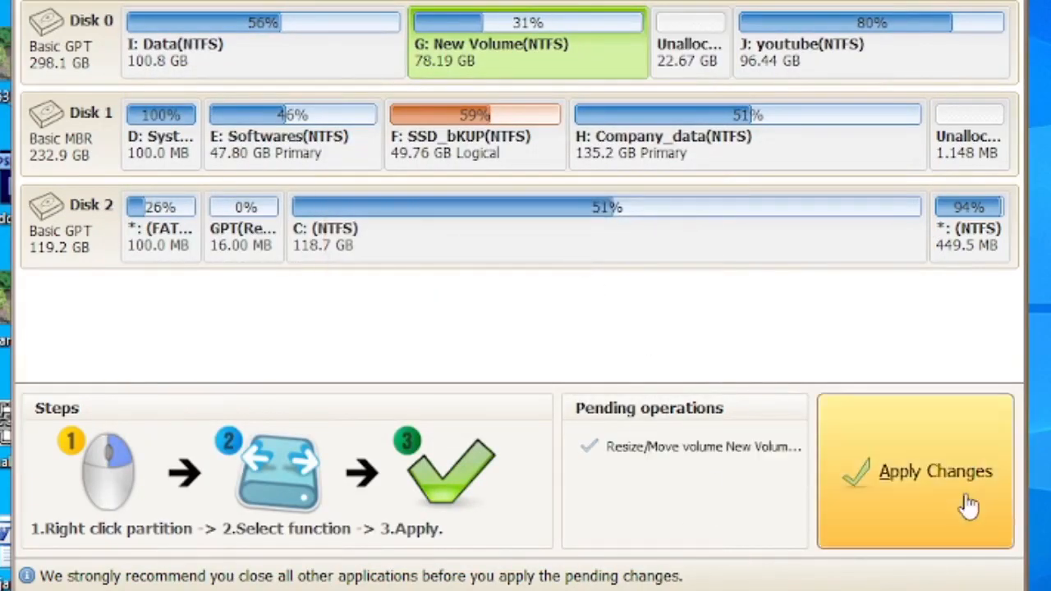
# - Apply the pending resize operation on the New Volume partition without shutting down the computer
pyautogui.click(899, 480)
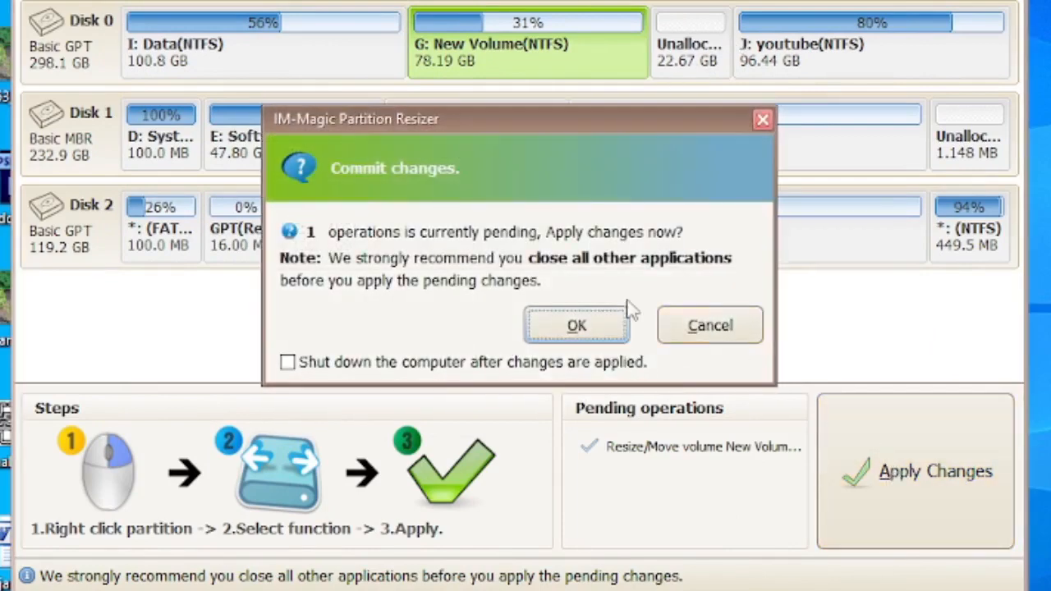
pyautogui.click(579, 327)
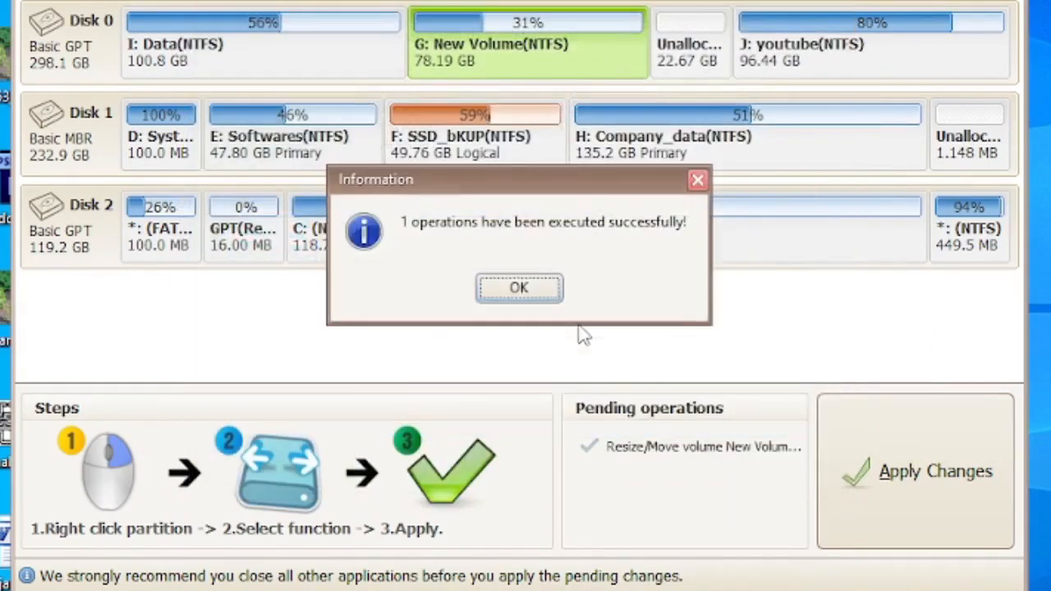
pyautogui.click(519, 289)
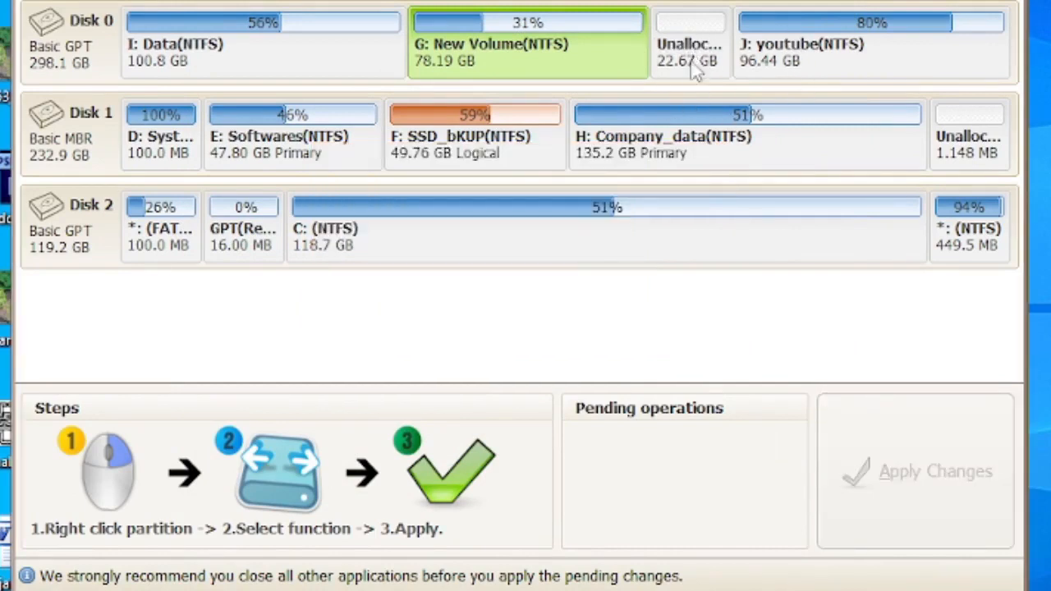
# - Extend the J: youtube partition on Disk 0 backward over all the unallocated space before it, to about 121,975 MB
pyautogui.click(850, 52)
pyautogui.rightClick(851, 54)
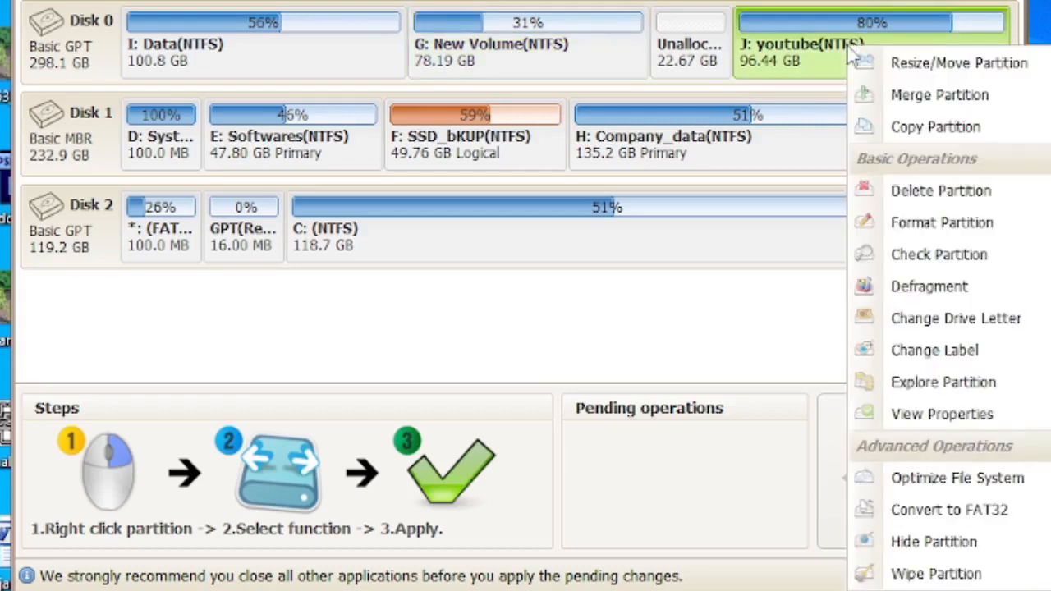
pyautogui.click(883, 63)
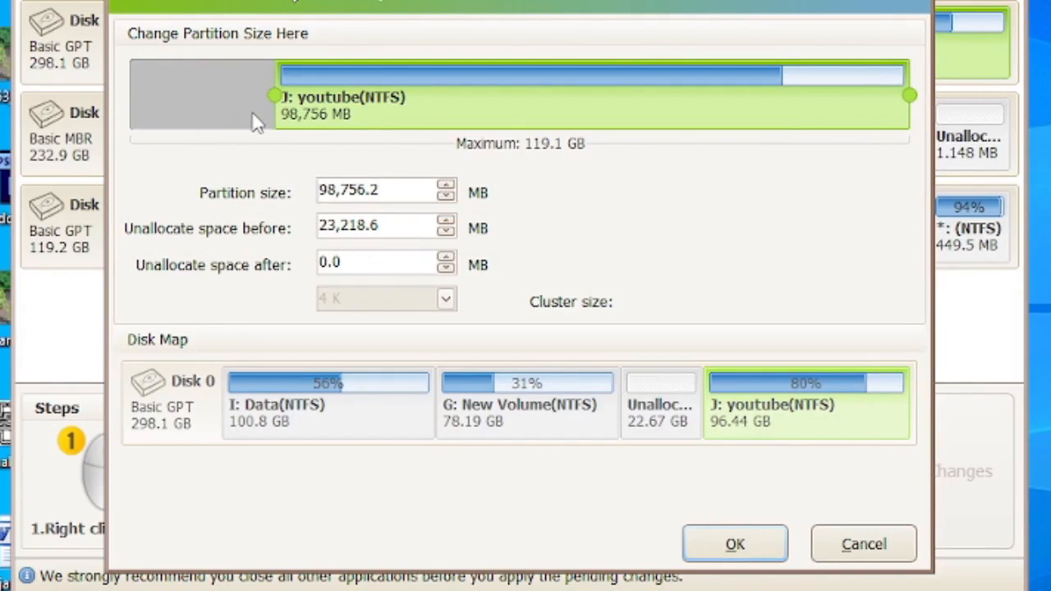
pyautogui.moveTo(524, 0); pyautogui.dragTo(592, 186)
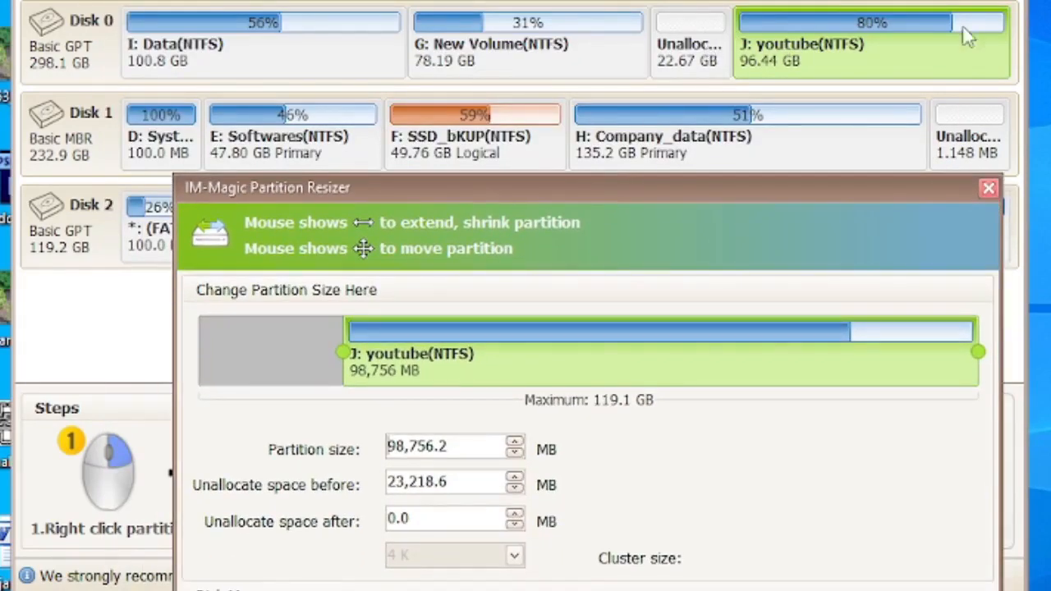
pyautogui.moveTo(634, 185); pyautogui.dragTo(607, 8)
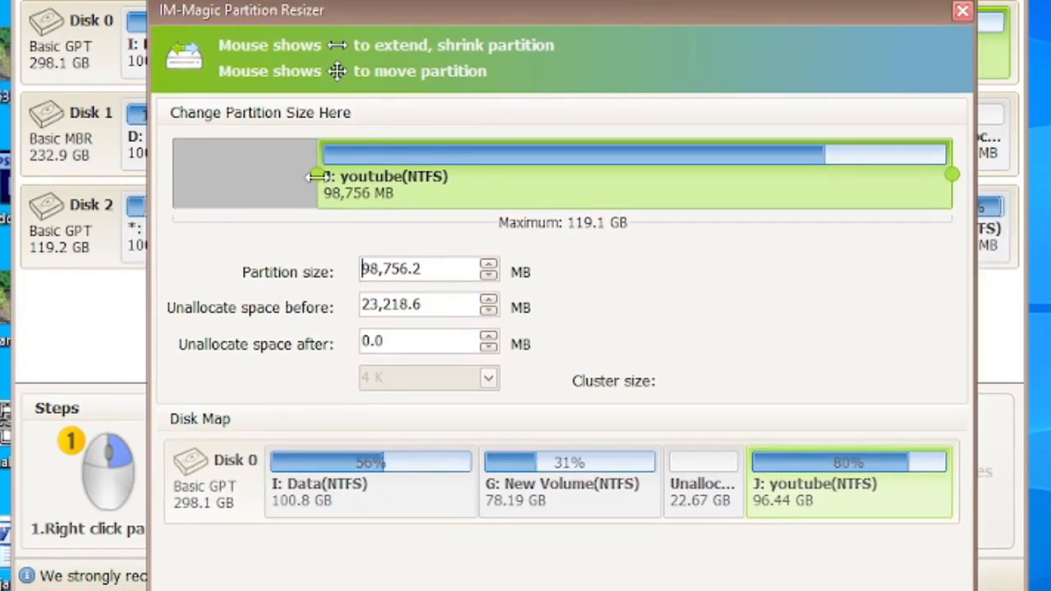
pyautogui.moveTo(308, 175); pyautogui.dragTo(133, 195)
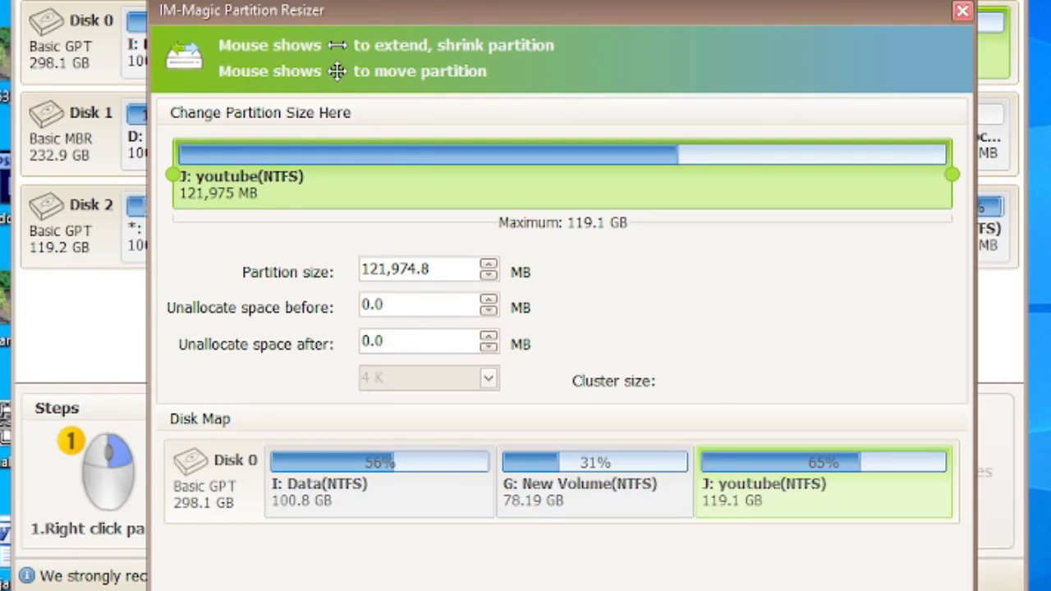
pyautogui.click(503, 587)
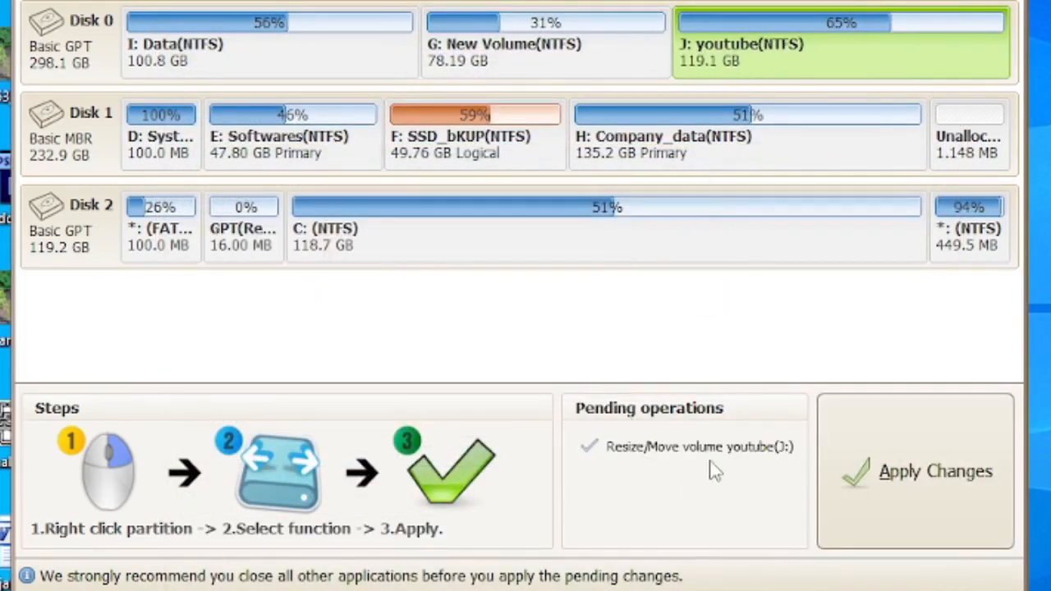
# - Apply the pending resize operation on the youtube partition without shutting down the computer
pyautogui.click(908, 469)
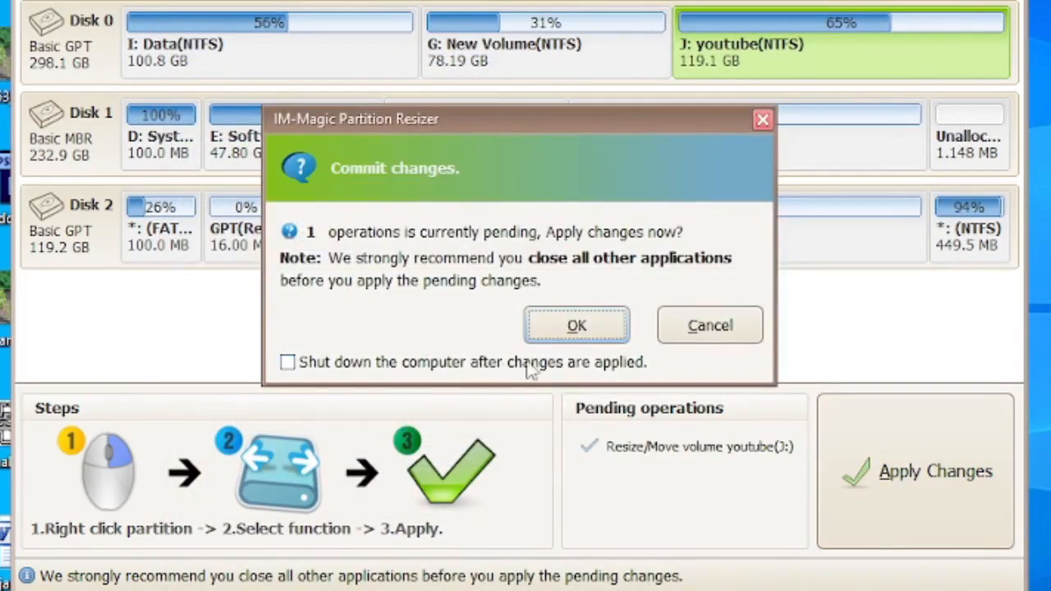
pyautogui.click(586, 331)
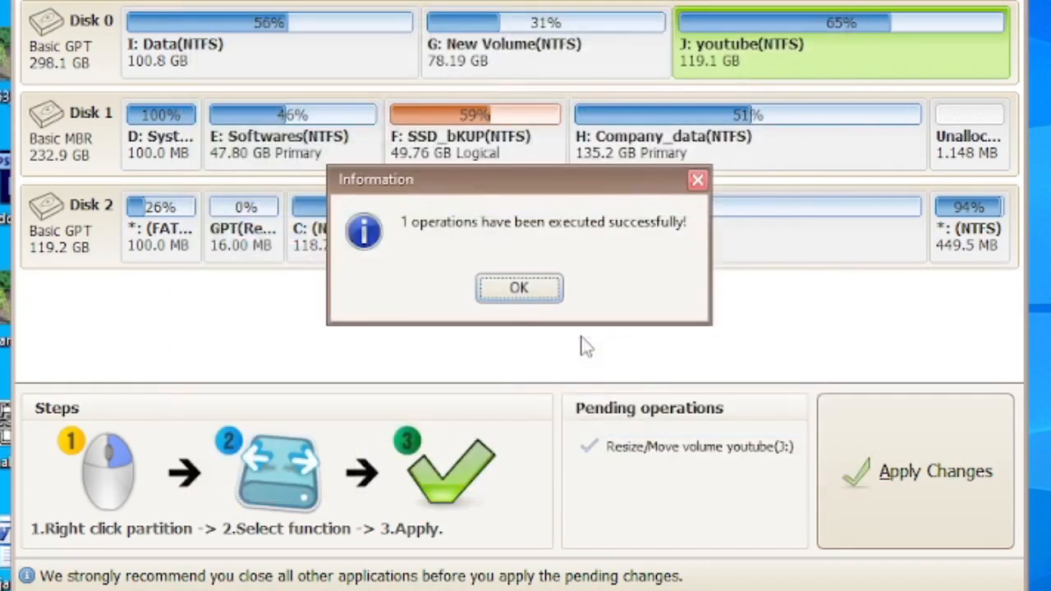
pyautogui.click(531, 292)
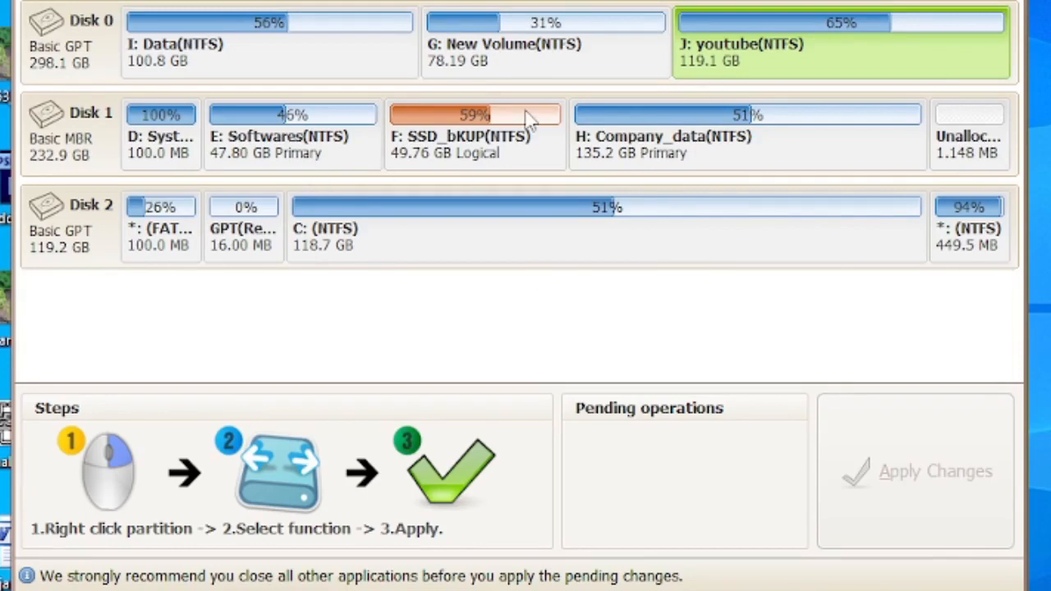
# - Shrink the I: Data partition on Disk 0 to about 88,372 MB, leaving about 14,827 MB unallocated after it
pyautogui.click(905, 167)
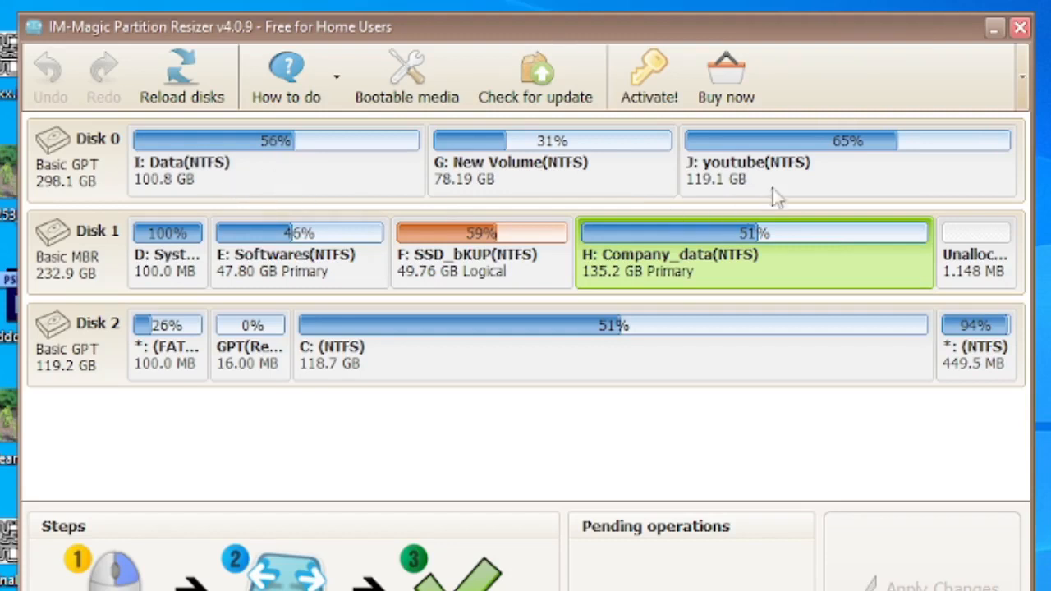
pyautogui.click(297, 164)
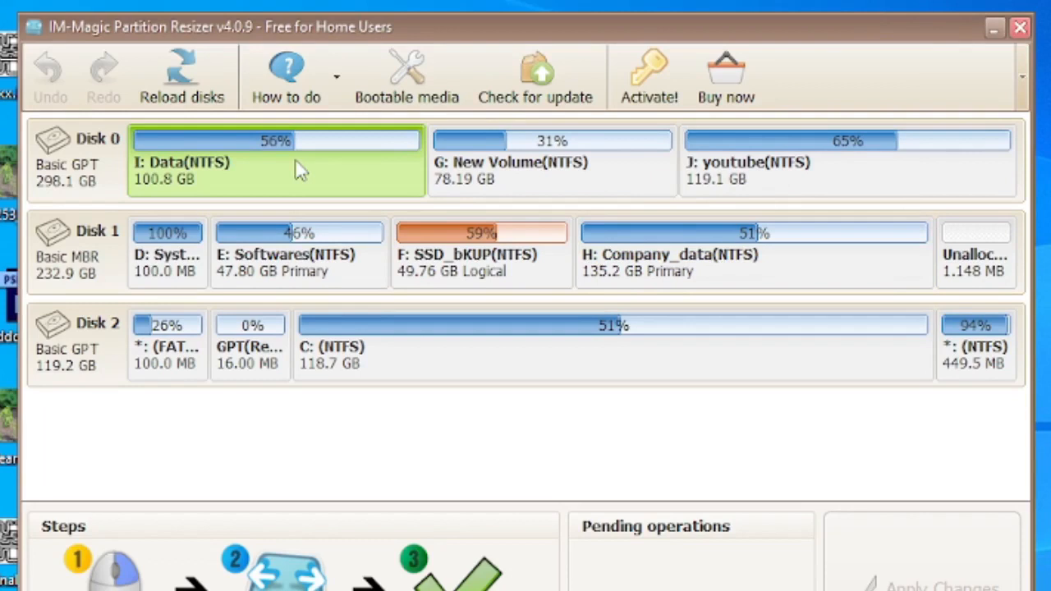
pyautogui.rightClick(297, 163)
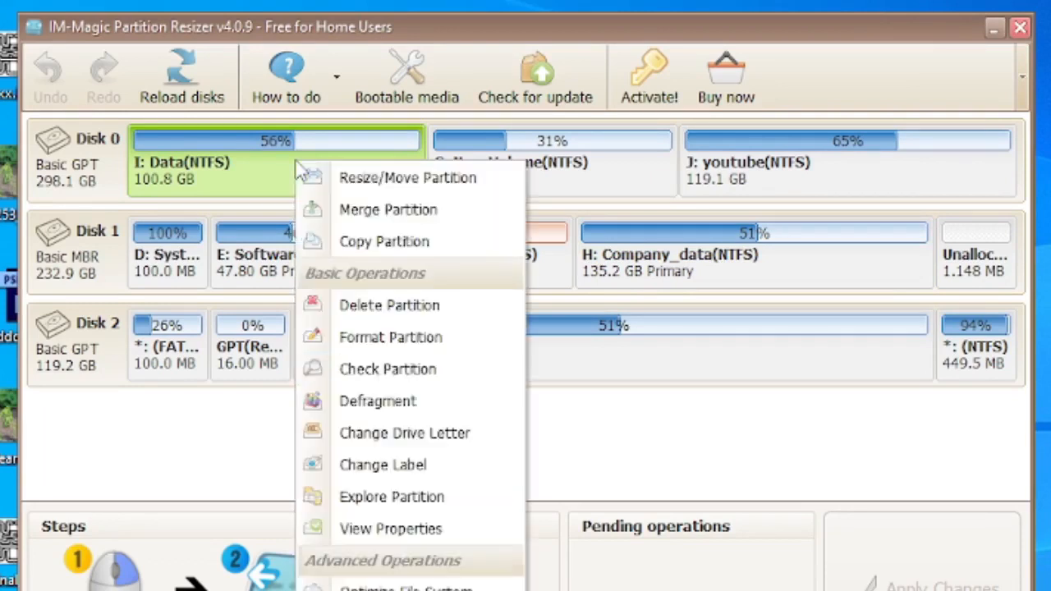
pyautogui.click(355, 191)
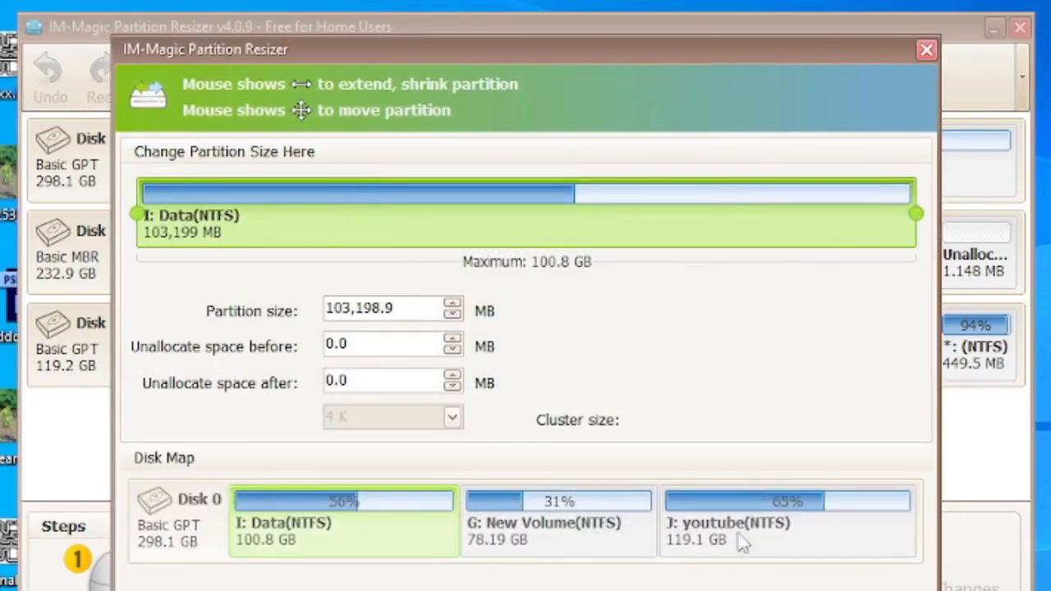
pyautogui.moveTo(916, 213); pyautogui.dragTo(806, 206)
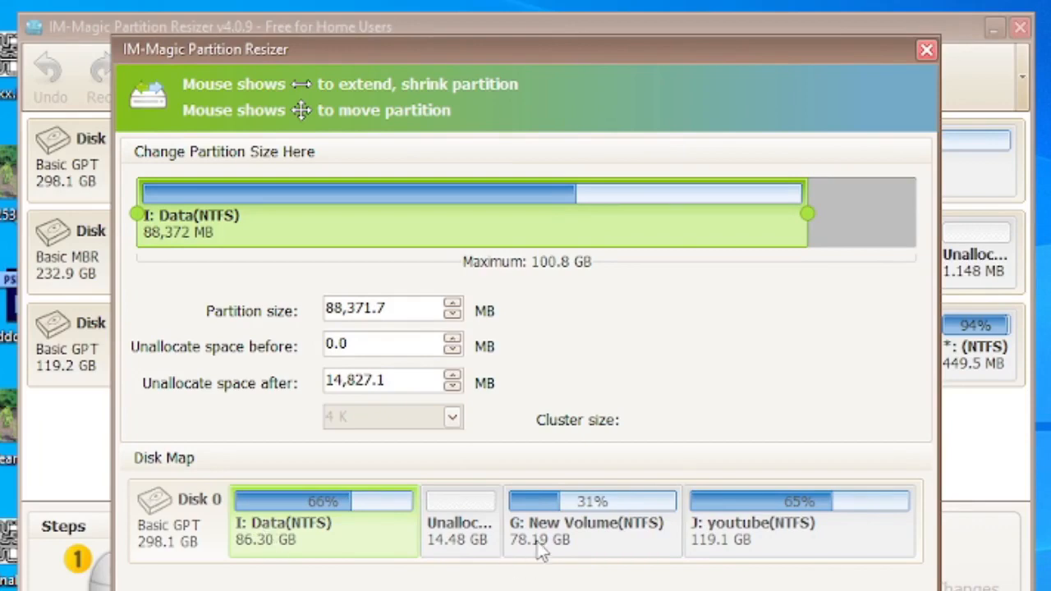
pyautogui.click(747, 589)
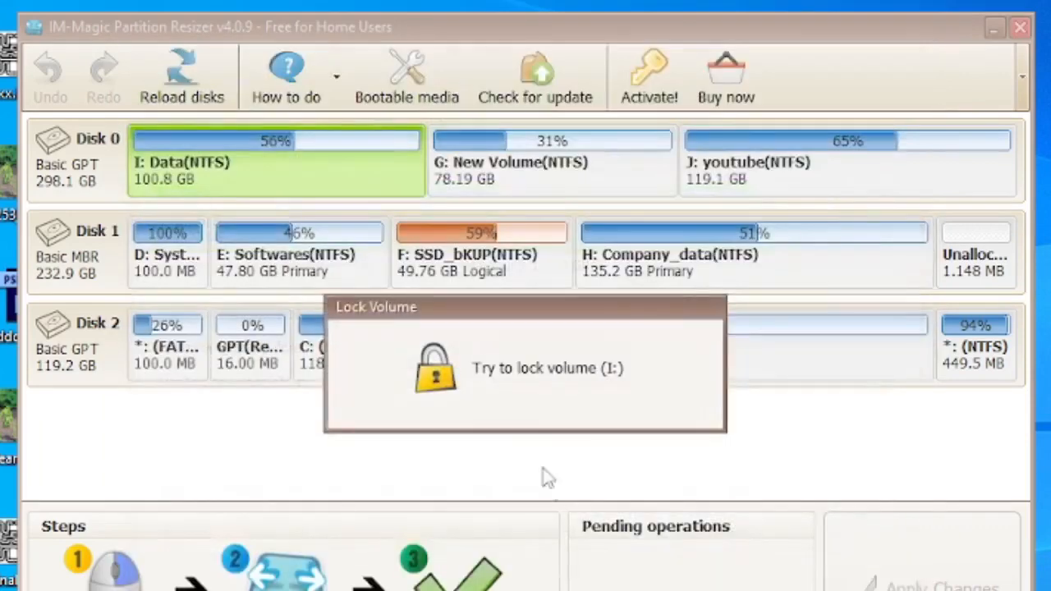
# - Apply the pending resize operation on the Data partition without shutting down the computer
pyautogui.click(922, 586)
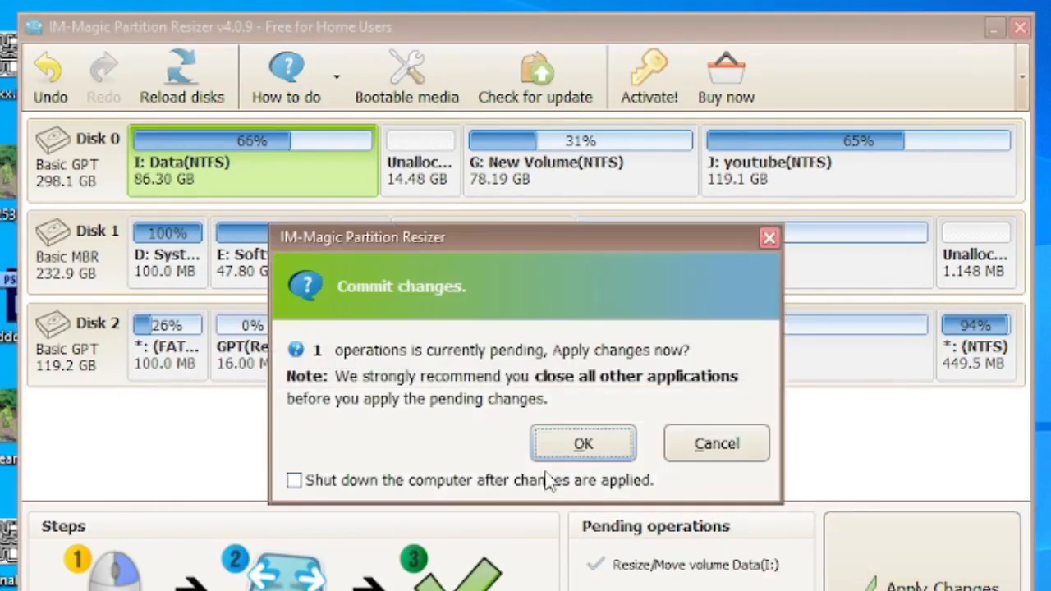
pyautogui.click(581, 444)
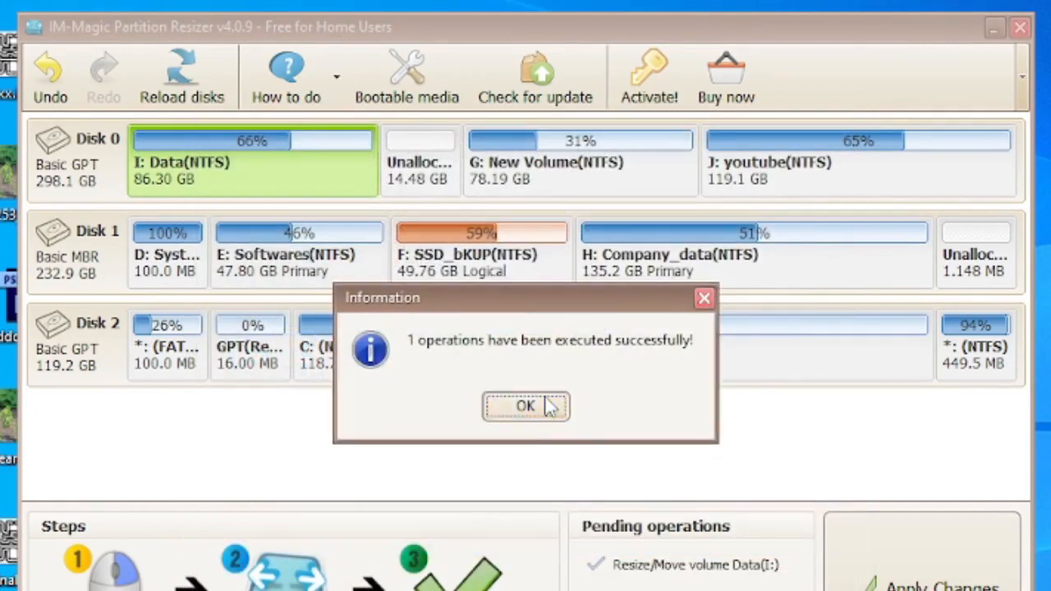
pyautogui.click(550, 404)
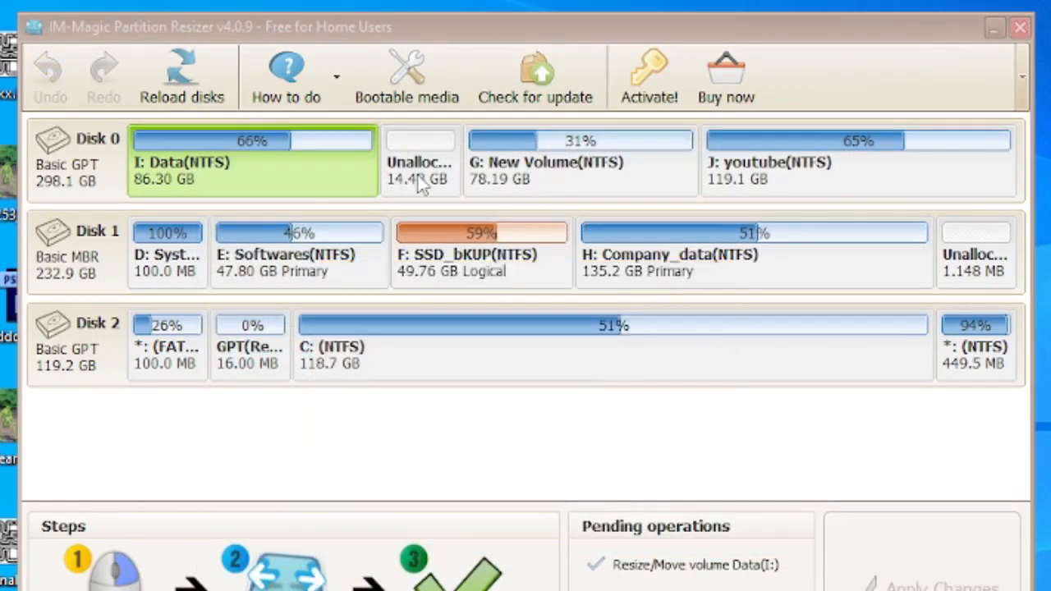
# - Extend the G: New Volume partition over all the unallocated space before it, to about 94,897 MB
pyautogui.click(784, 182)
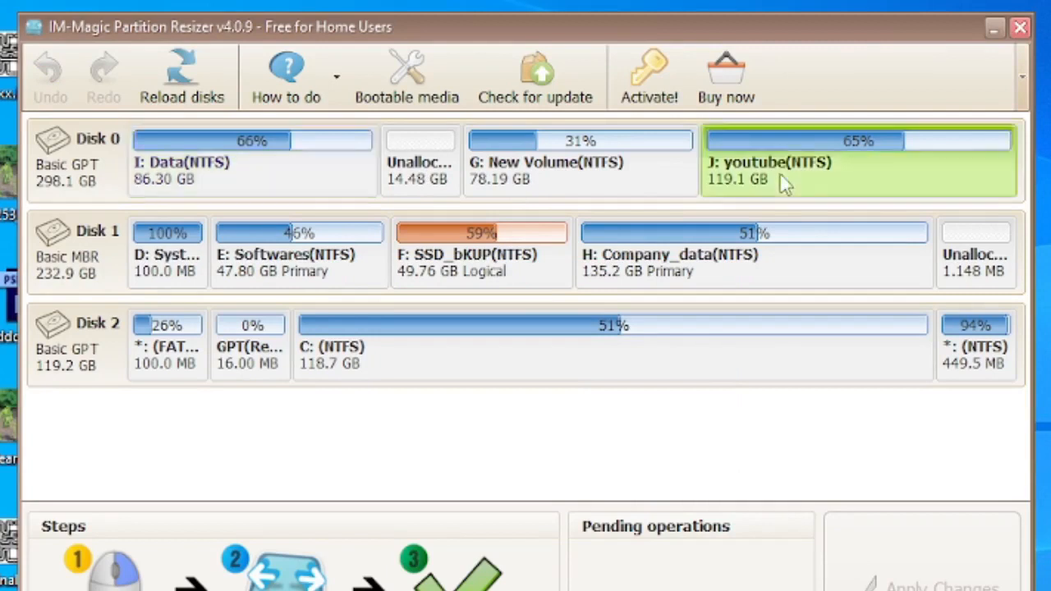
pyautogui.click(421, 174)
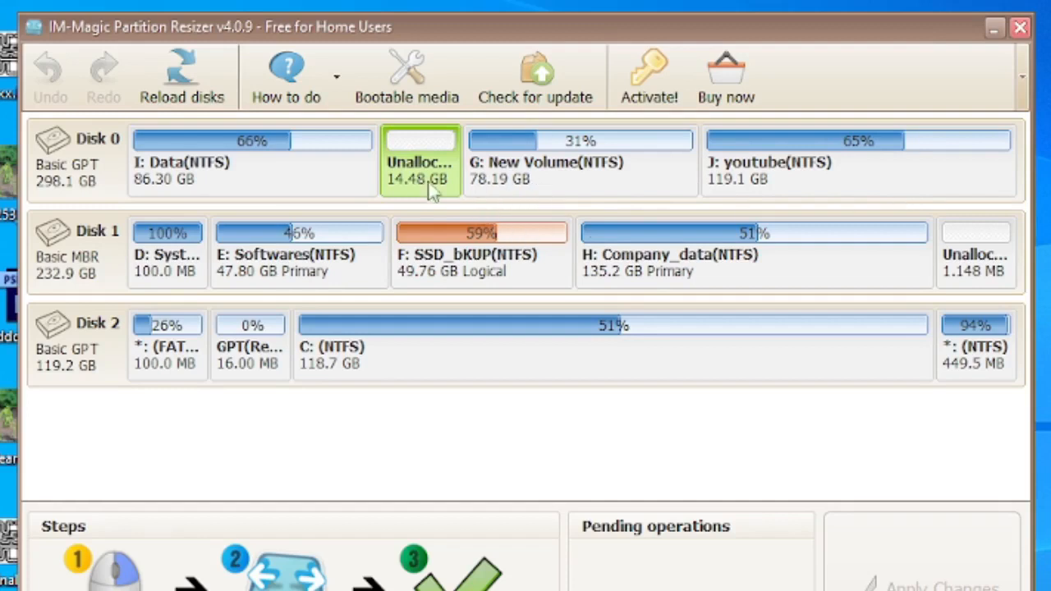
pyautogui.click(650, 180)
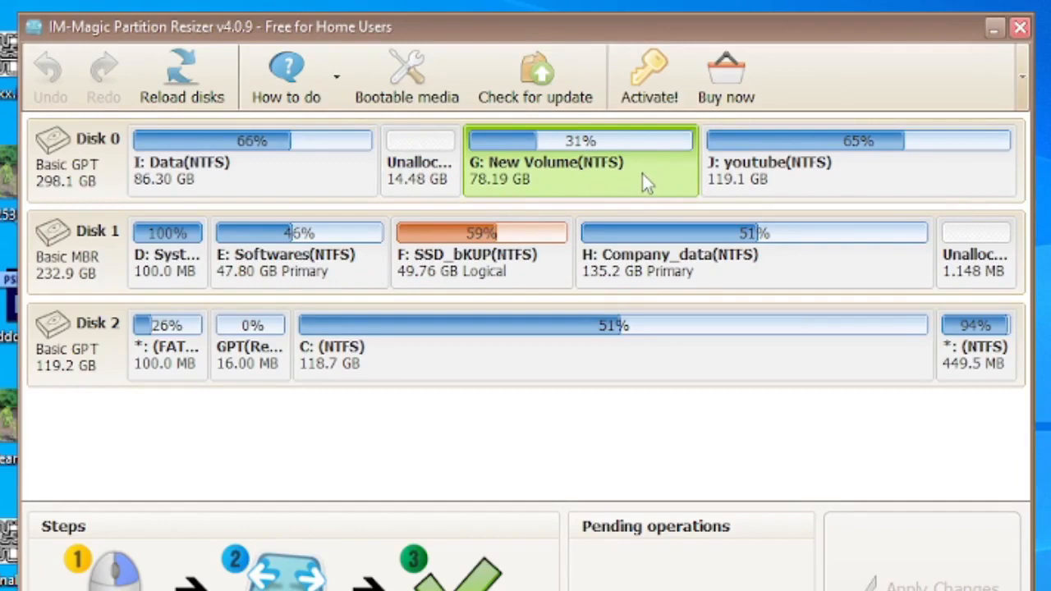
pyautogui.rightClick(642, 173)
pyautogui.click(663, 192)
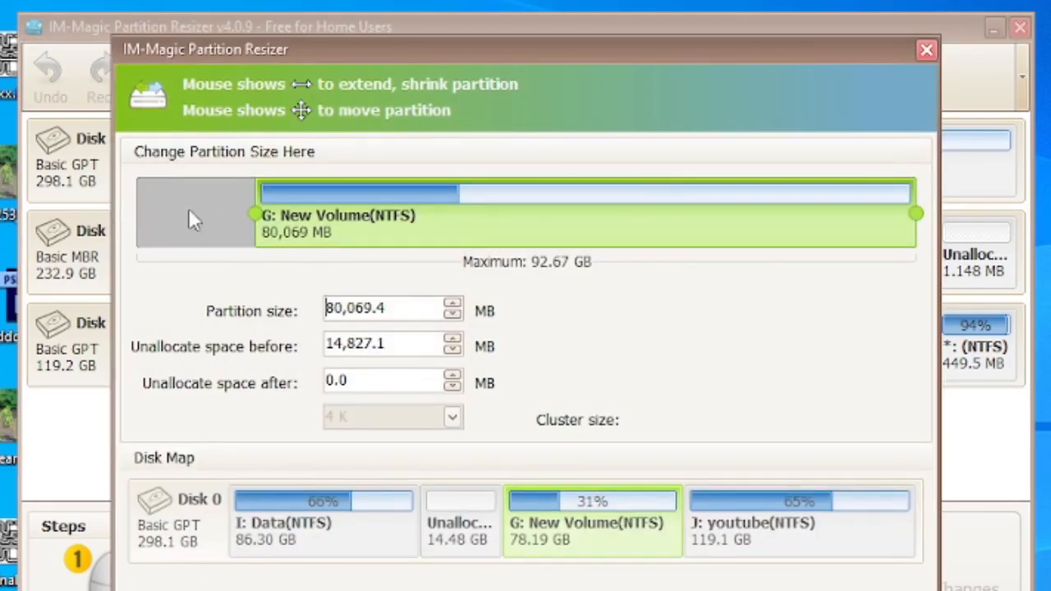
pyautogui.moveTo(246, 215); pyautogui.dragTo(33, 230)
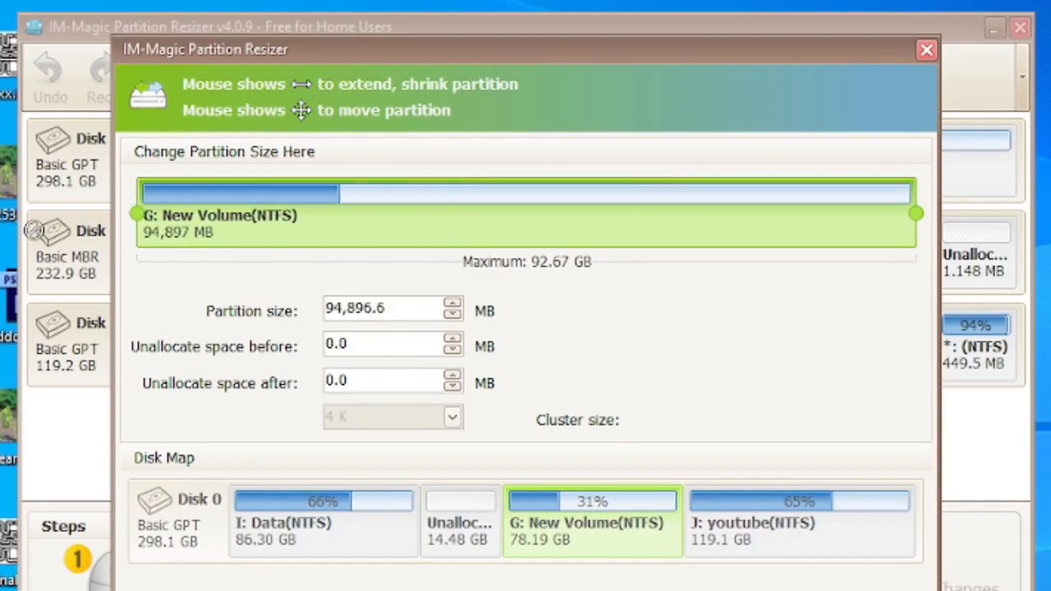
pyautogui.click(726, 588)
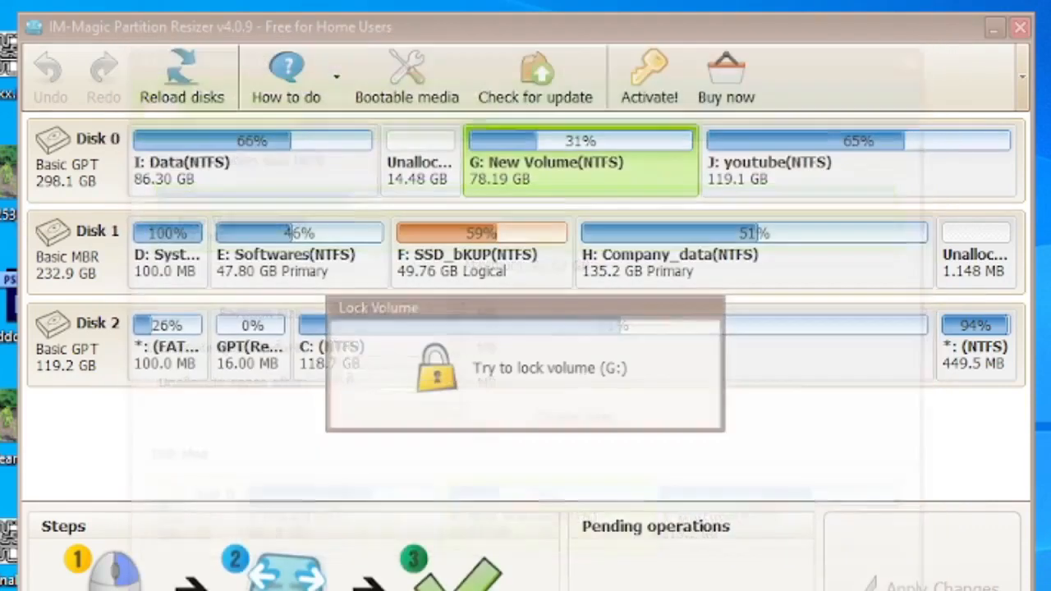
# - Apply the pending extension of the New Volume partition without shutting down the computer
pyautogui.click(943, 586)
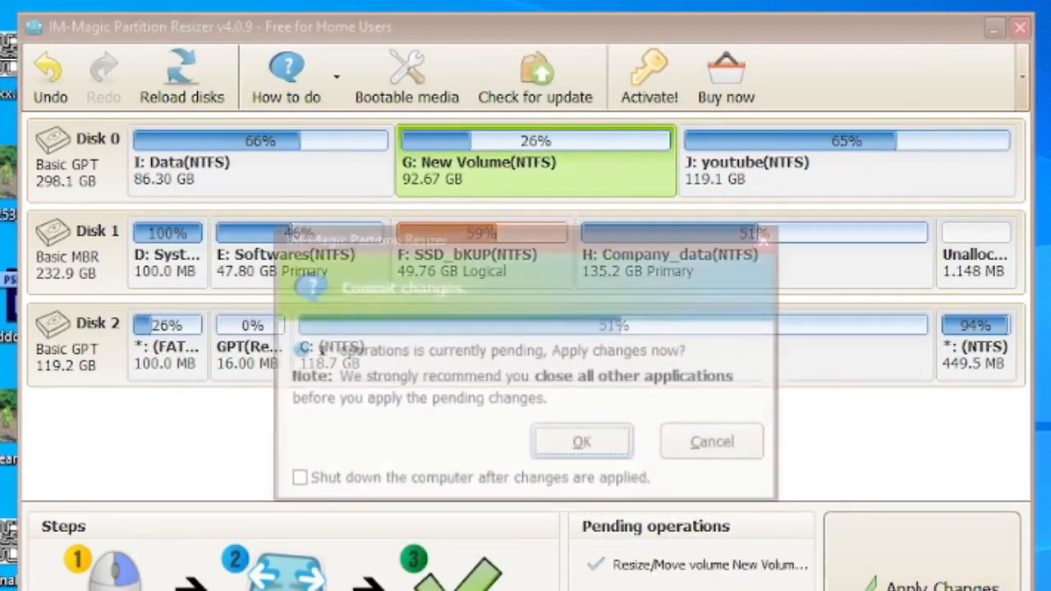
pyautogui.click(542, 437)
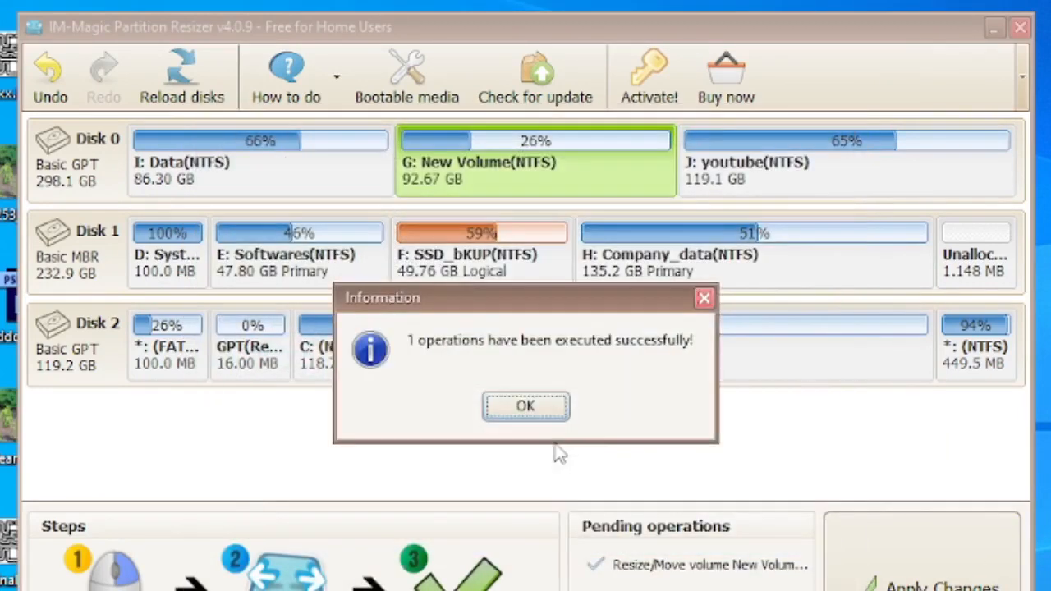
pyautogui.click(549, 408)
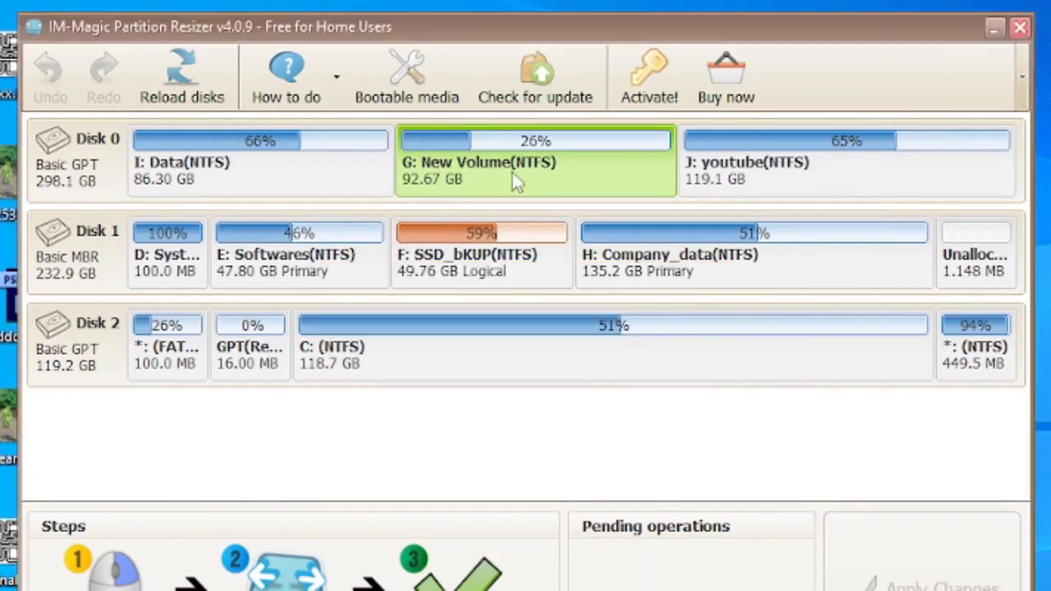
# - Shrink the G: New Volume partition to about 82,431 MB, leaving about 12,465 MB unallocated after it
pyautogui.rightClick(512, 169)
pyautogui.click(566, 188)
pyautogui.moveTo(916, 213); pyautogui.dragTo(814, 195)
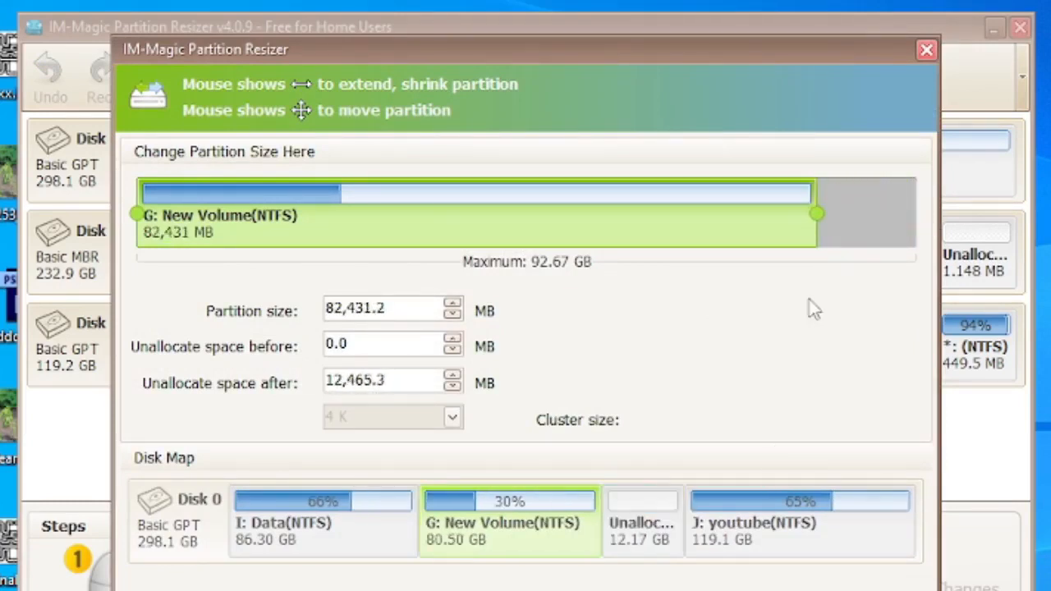
pyautogui.click(673, 590)
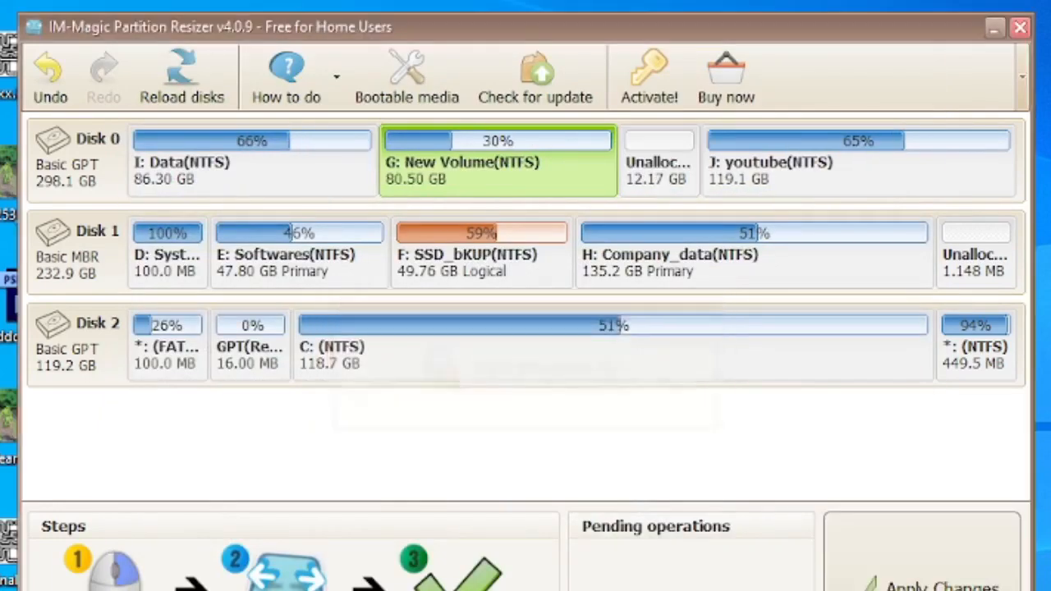
# - Apply the pending shrink of the New Volume partition to the disk
pyautogui.click(872, 583)
pyautogui.click(582, 441)
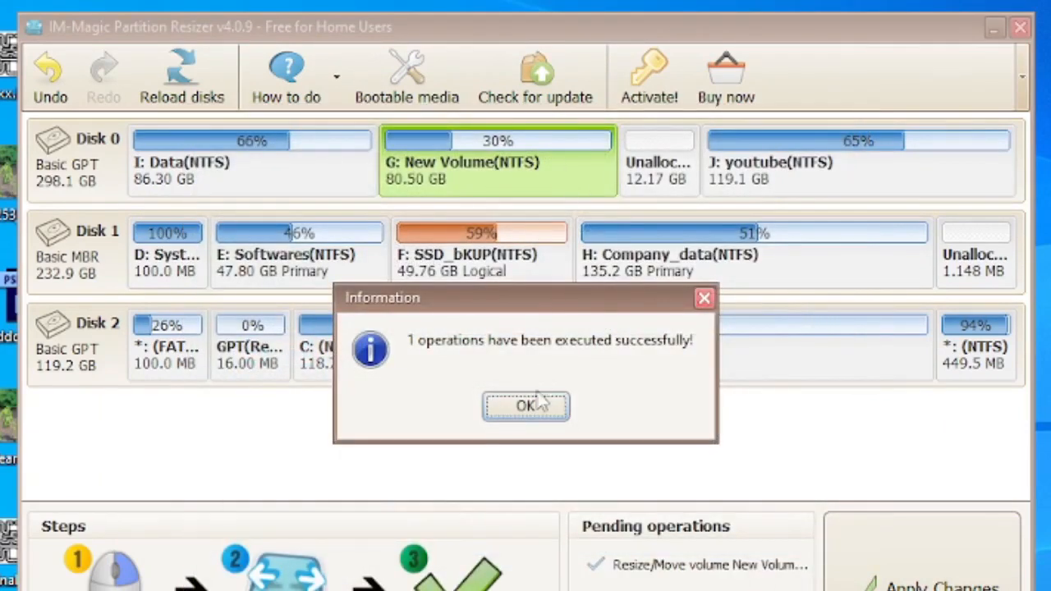
pyautogui.click(534, 403)
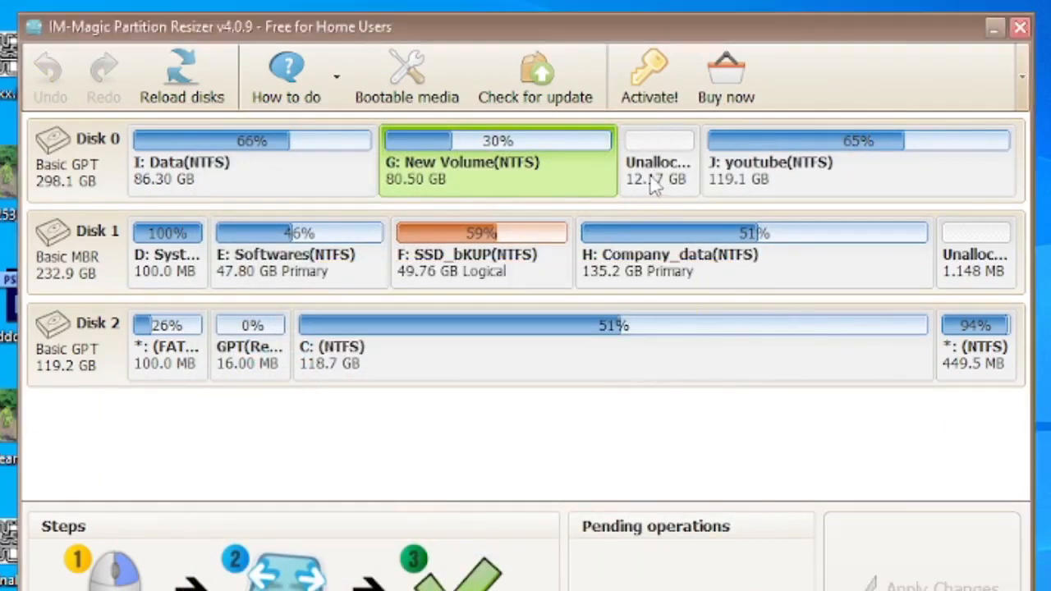
# - Extend the J: youtube partition over all the unallocated space before it, to about 134,440 MB
pyautogui.click(793, 177)
pyautogui.rightClick(793, 171)
pyautogui.click(866, 178)
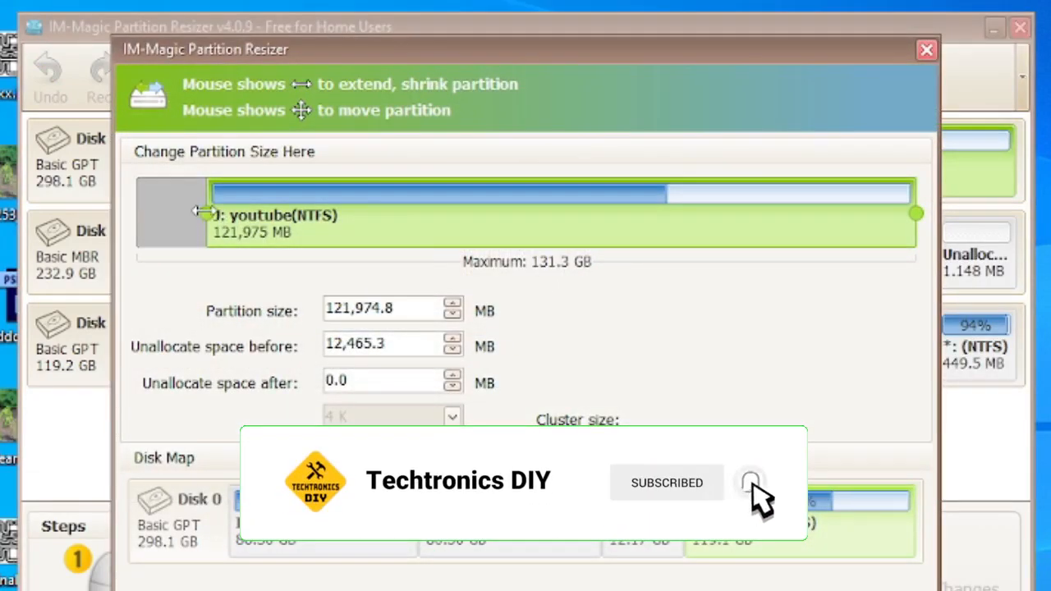
pyautogui.moveTo(200, 212); pyautogui.dragTo(136, 213)
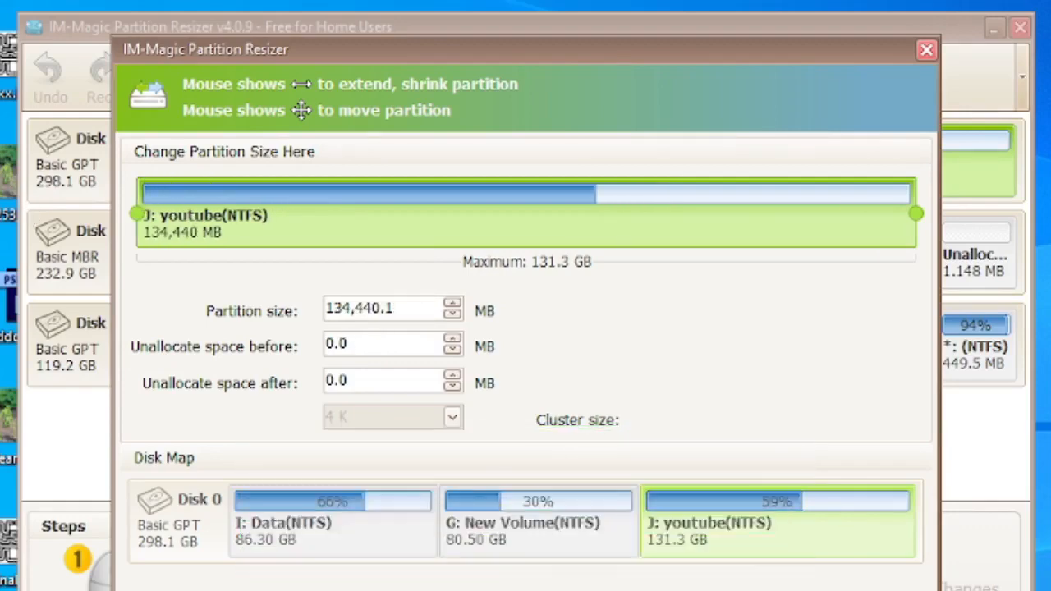
pyautogui.click(676, 590)
# - Apply the pending extension of the youtube partition without shutting down the computer
pyautogui.click(877, 578)
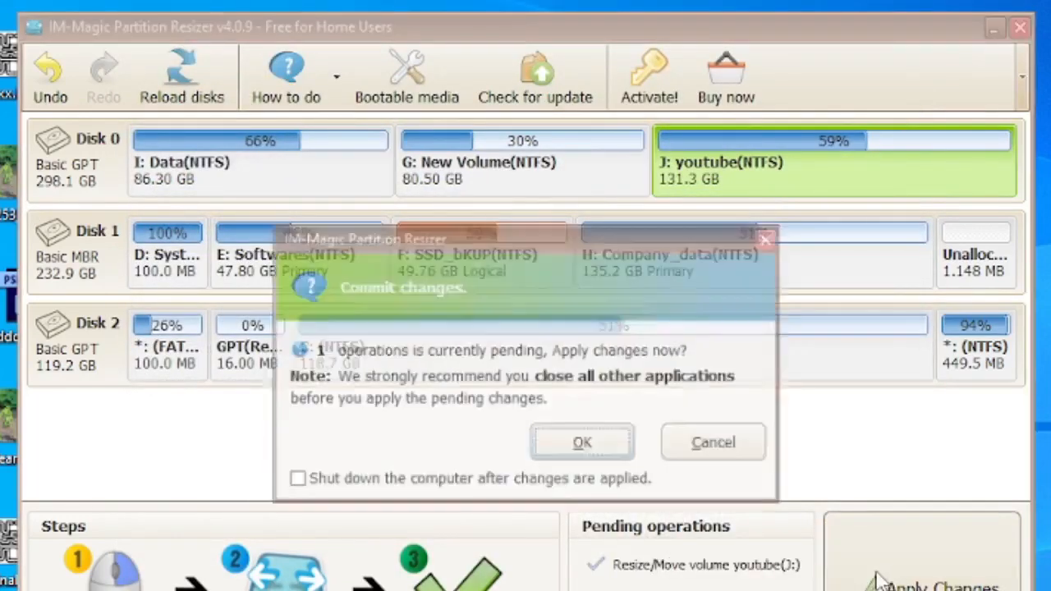
pyautogui.click(591, 447)
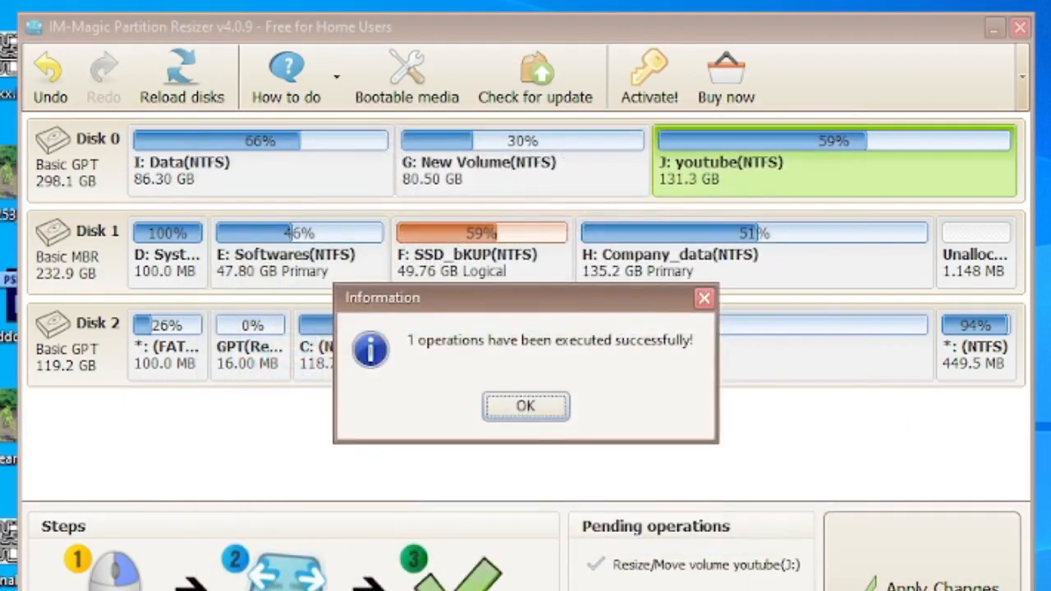
pyautogui.click(525, 405)
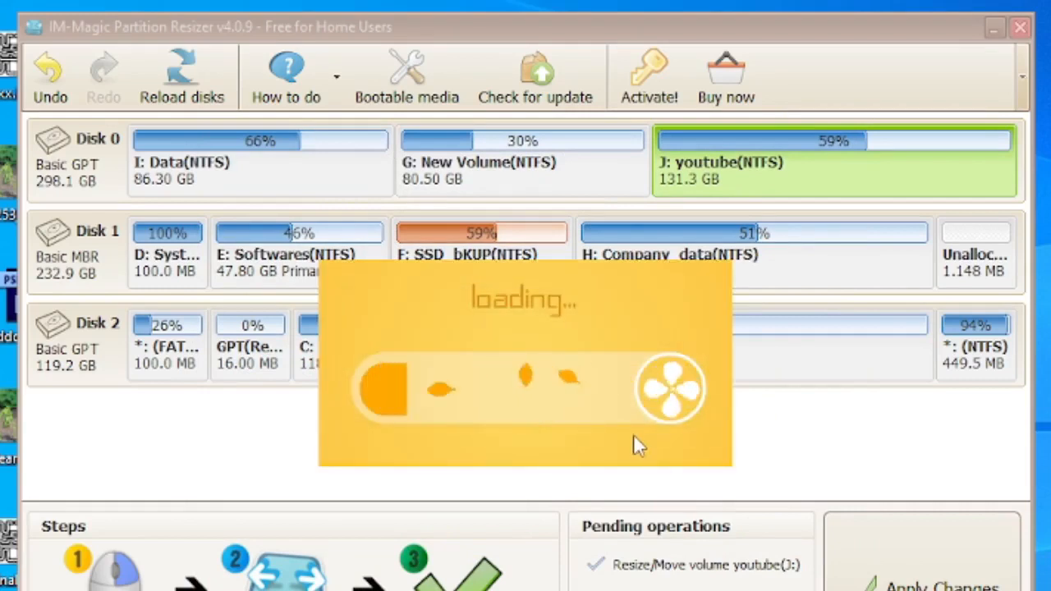